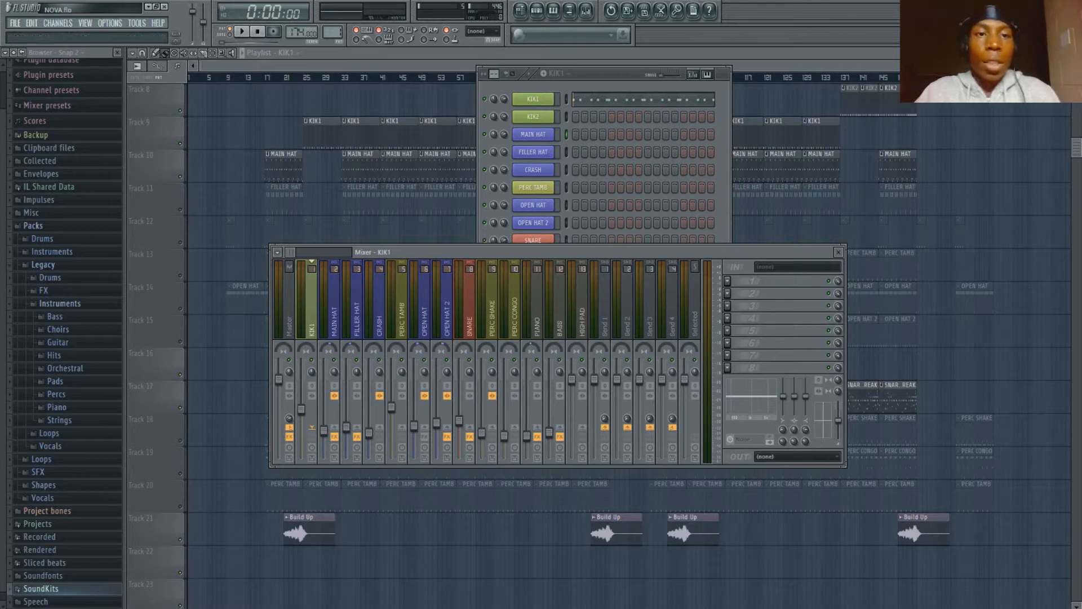
- Bring the playlist in front of the mixer and show the step sequencer with the KIK2 pattern selected
{"action": "left_click", "coordinate": [361, 52]}
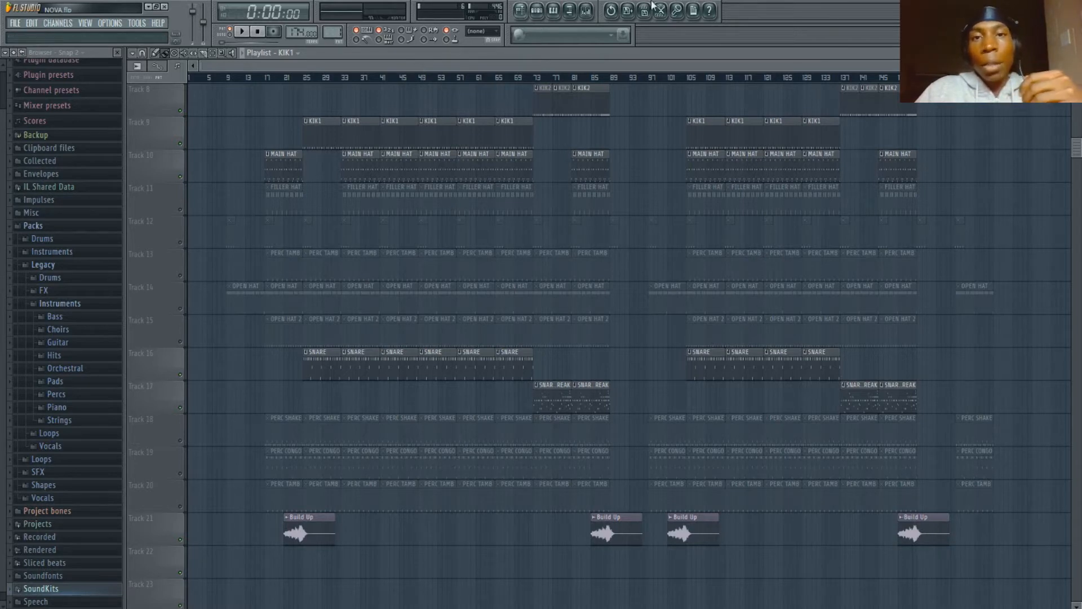
{"action": "left_click", "coordinate": [542, 16]}
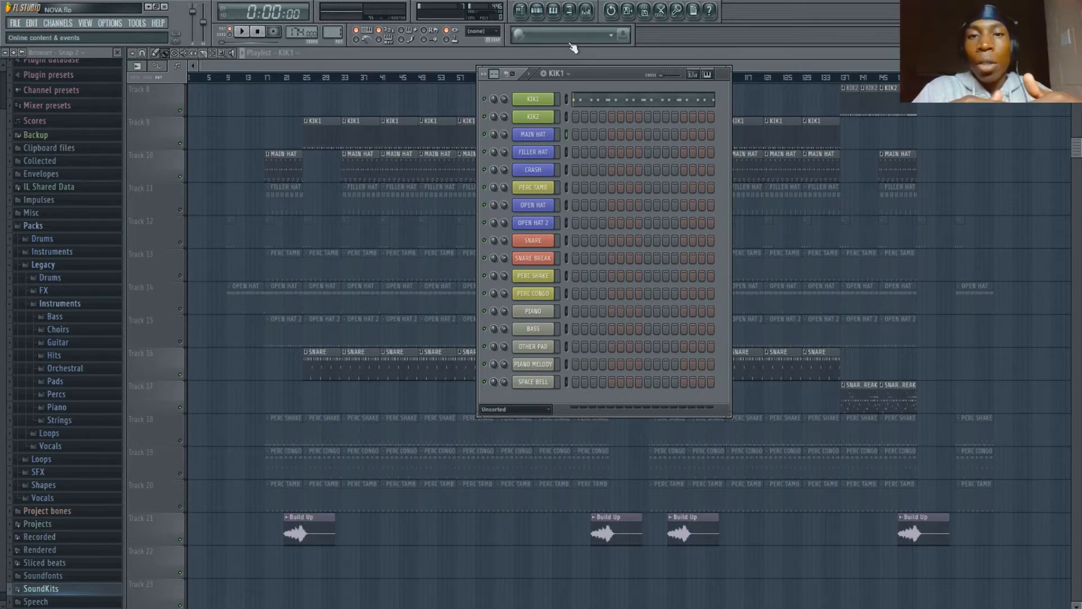
{"action": "key", "text": "KP_Add"}
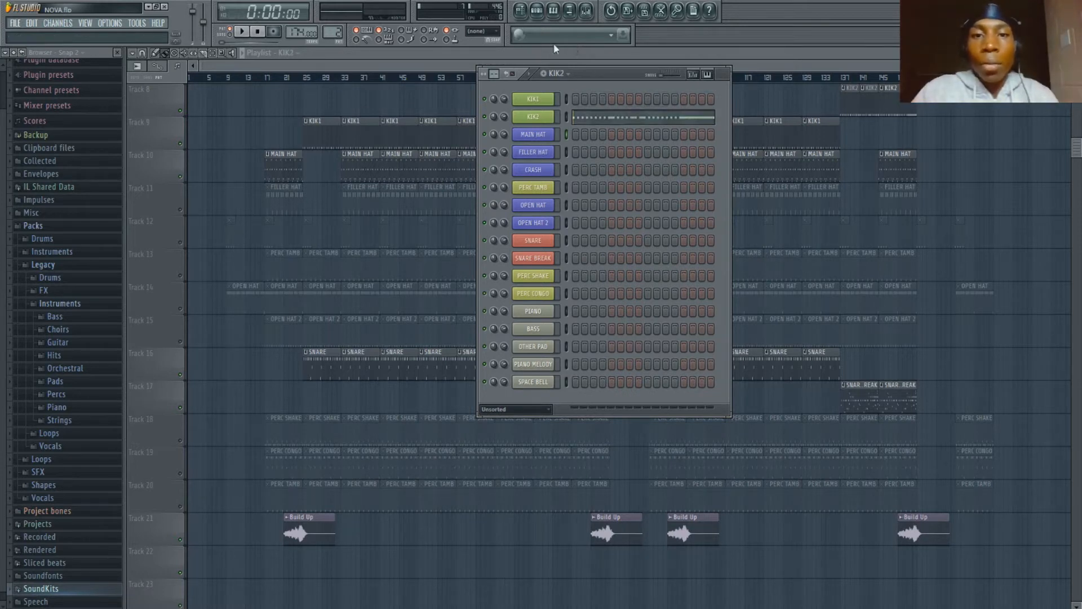
- Open the KIK1 channel's settings, audition its kick sample several times and show its function settings
{"action": "left_click", "coordinate": [552, 100]}
{"action": "key", "text": "q"}
{"action": "key", "text": "q"}
{"action": "key", "text": "q"}
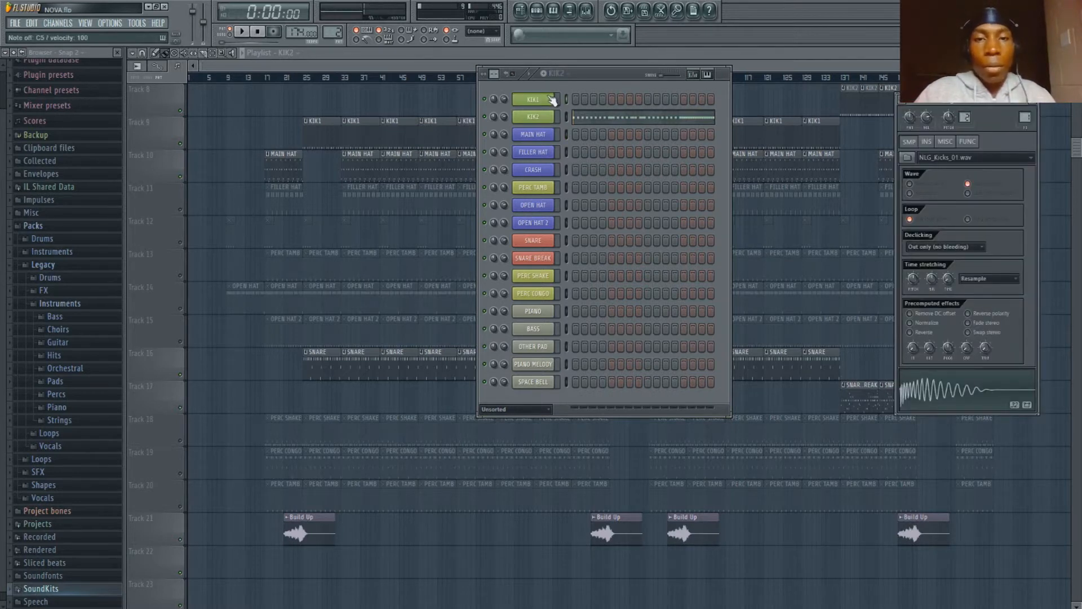
{"action": "key", "text": "q"}
{"action": "key", "text": "q"}
{"action": "key", "text": "q"}
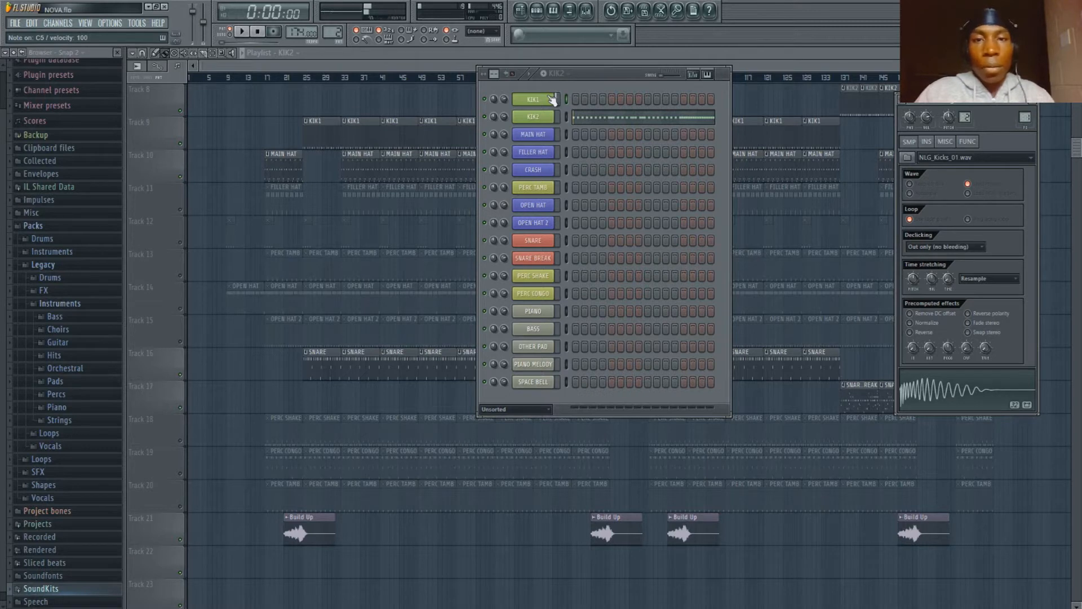
{"action": "left_click", "coordinate": [553, 99]}
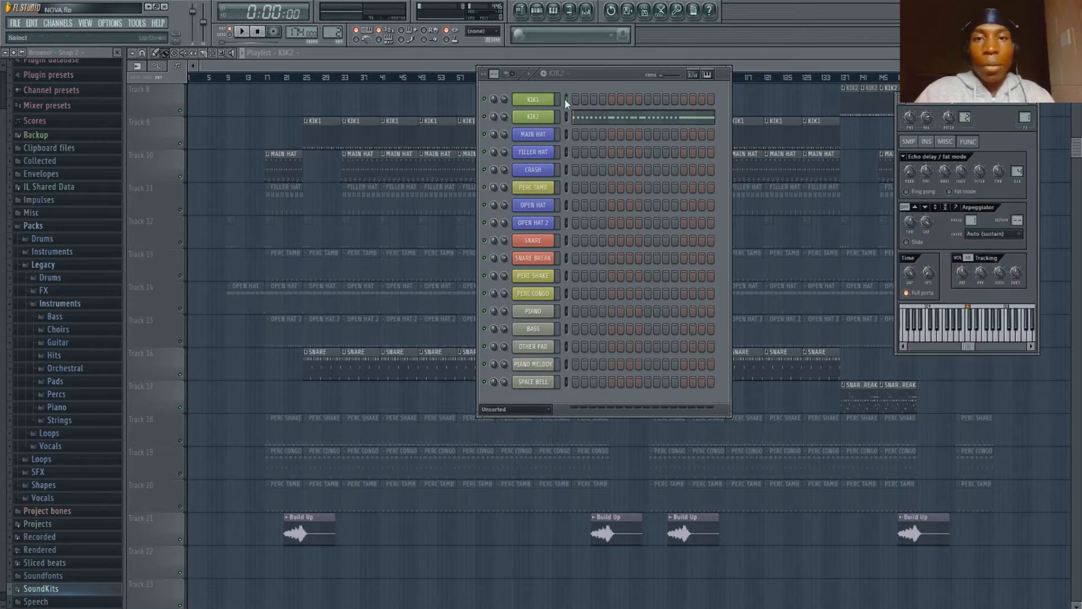
- Select the KIK1 pattern, play it while viewing its kick notes in the piano roll, and return to the step sequencer
{"action": "left_click", "coordinate": [573, 74]}
{"action": "key", "text": "Left"}
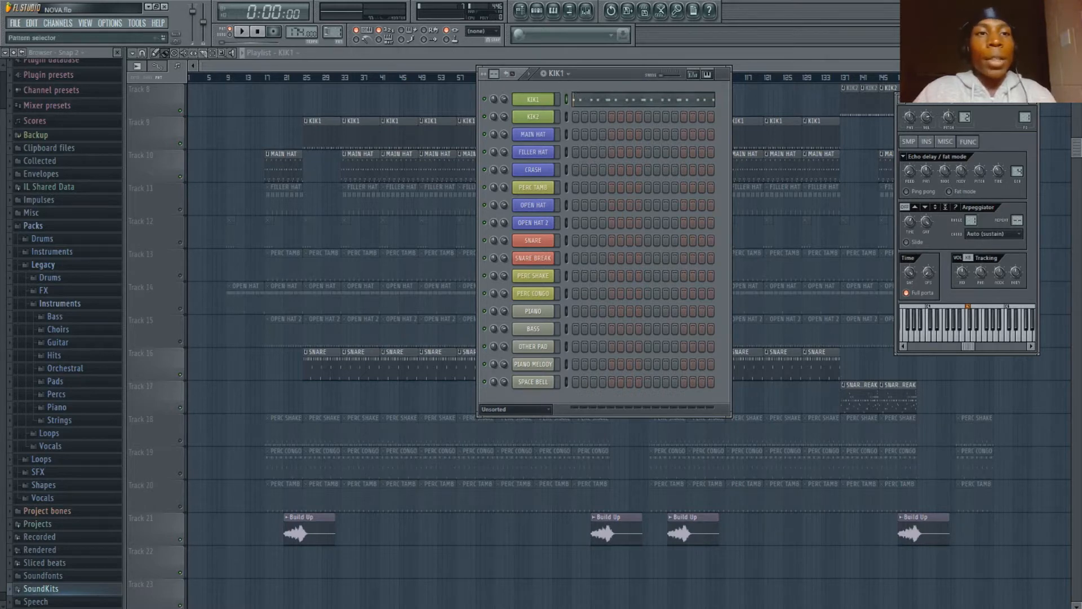
{"action": "left_click", "coordinate": [242, 33]}
{"action": "left_click", "coordinate": [603, 100]}
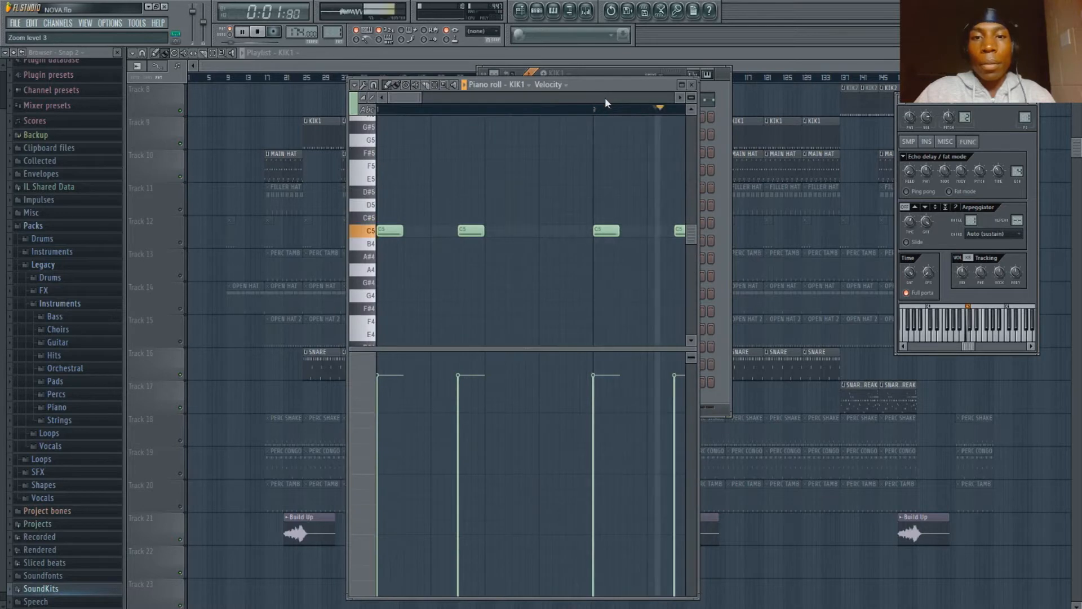
{"action": "scroll", "coordinate": [614, 114], "scroll_direction": "down", "scroll_amount": 3}
{"action": "scroll", "coordinate": [614, 115], "scroll_direction": "down", "scroll_amount": 2}
{"action": "key", "text": "space"}
{"action": "left_click", "coordinate": [617, 76]}
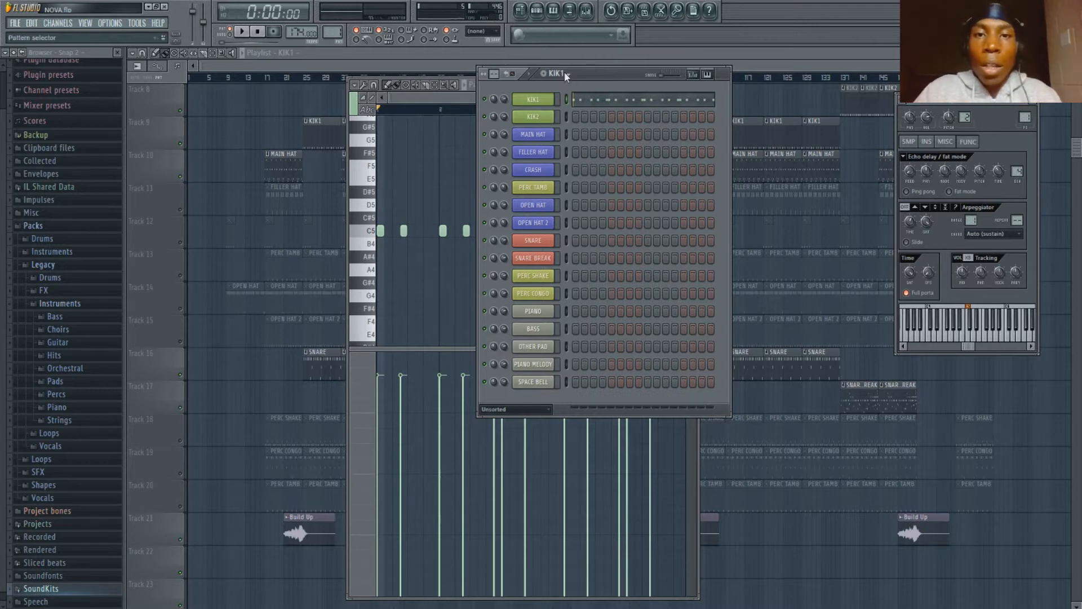
- Select the SNARE pattern, play it while viewing the whole pattern in the piano roll, and return to the step sequencer
{"action": "key", "text": "9"}
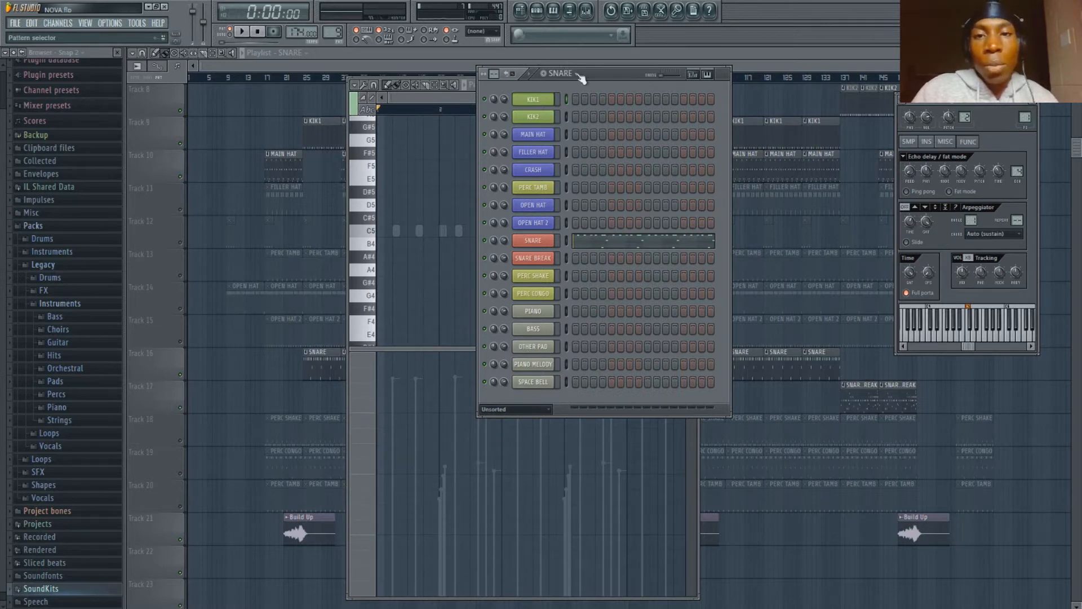
{"action": "key", "text": "space"}
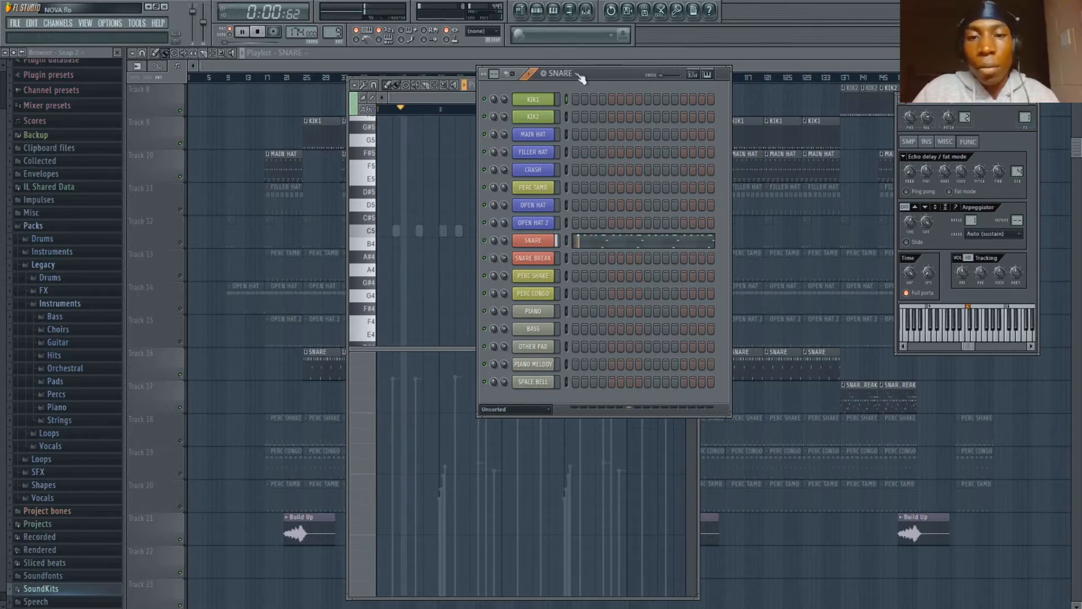
{"action": "left_click", "coordinate": [617, 243]}
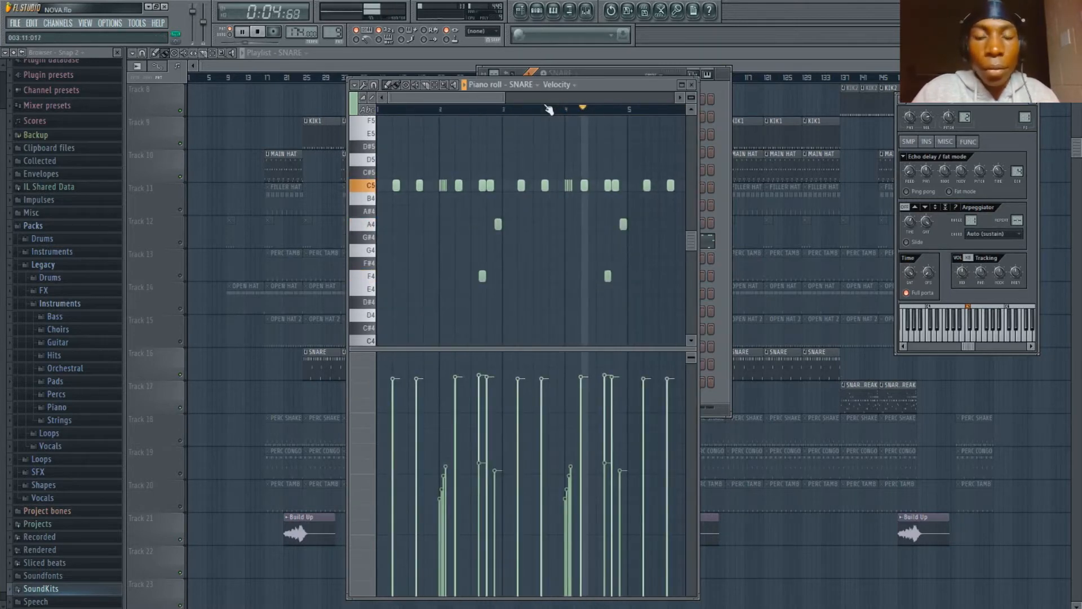
{"action": "scroll", "coordinate": [549, 108], "scroll_direction": "down", "scroll_amount": 3}
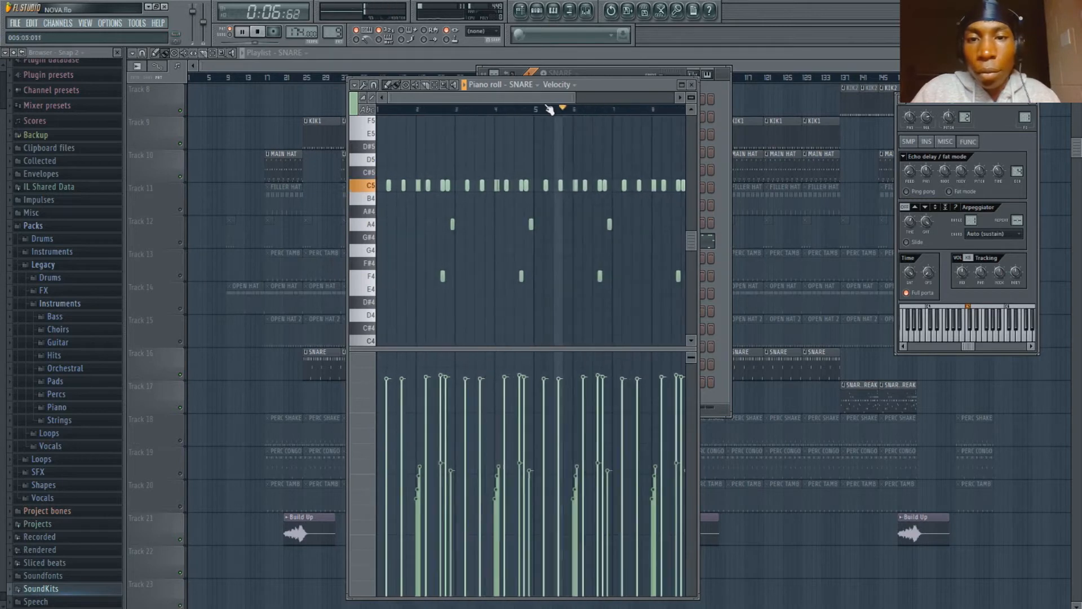
{"action": "scroll", "coordinate": [549, 108], "scroll_direction": "down", "scroll_amount": 1}
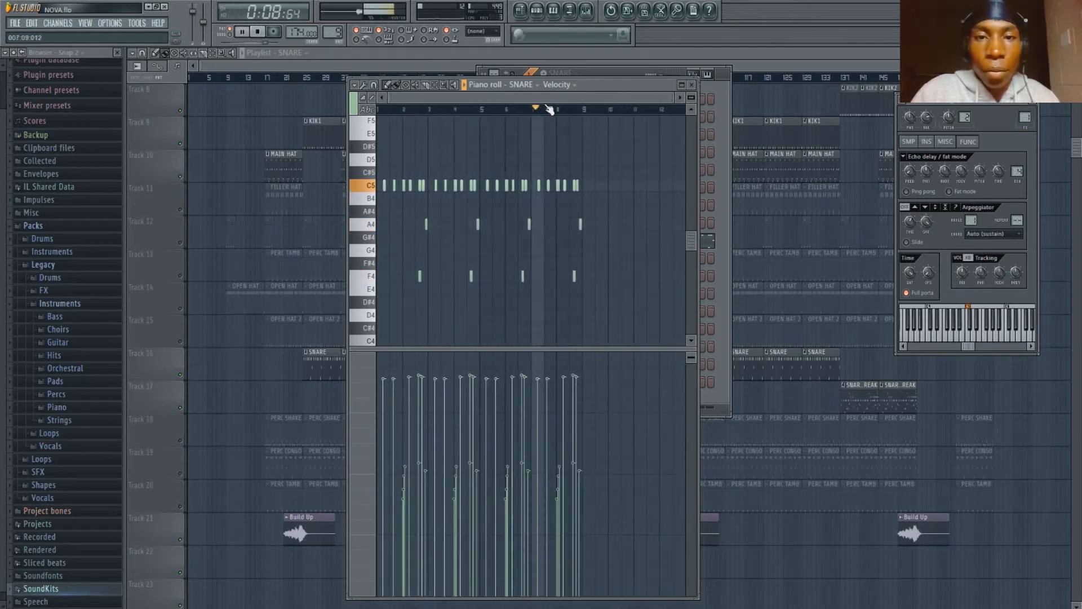
{"action": "key", "text": "space"}
{"action": "left_click", "coordinate": [596, 73]}
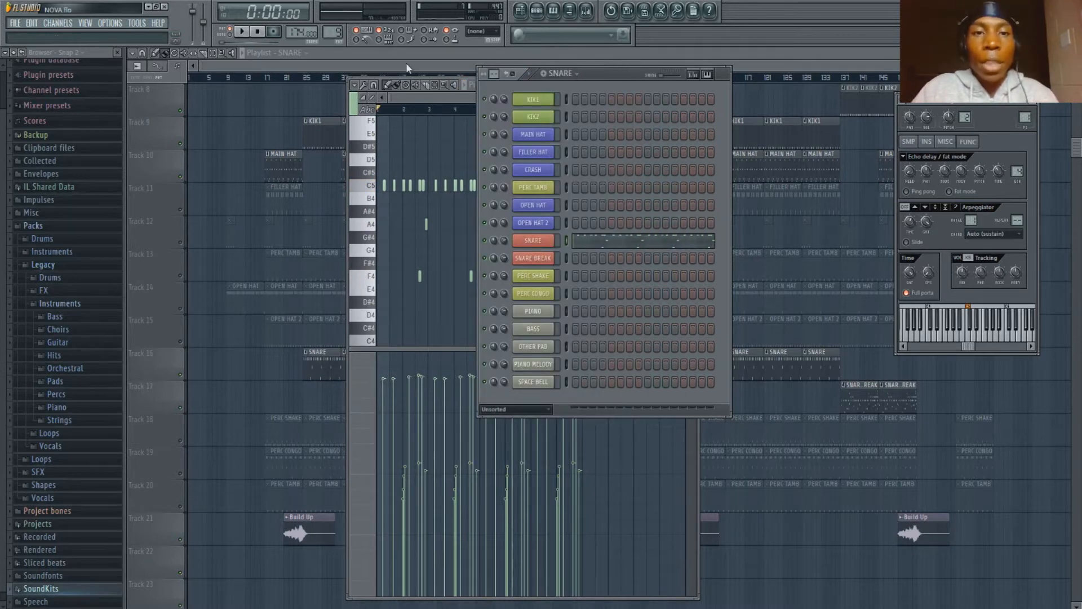
- Play the song arrangement in the playlist from bar 25, return the playhead to that bar and stop playback
{"action": "left_click", "coordinate": [420, 53]}
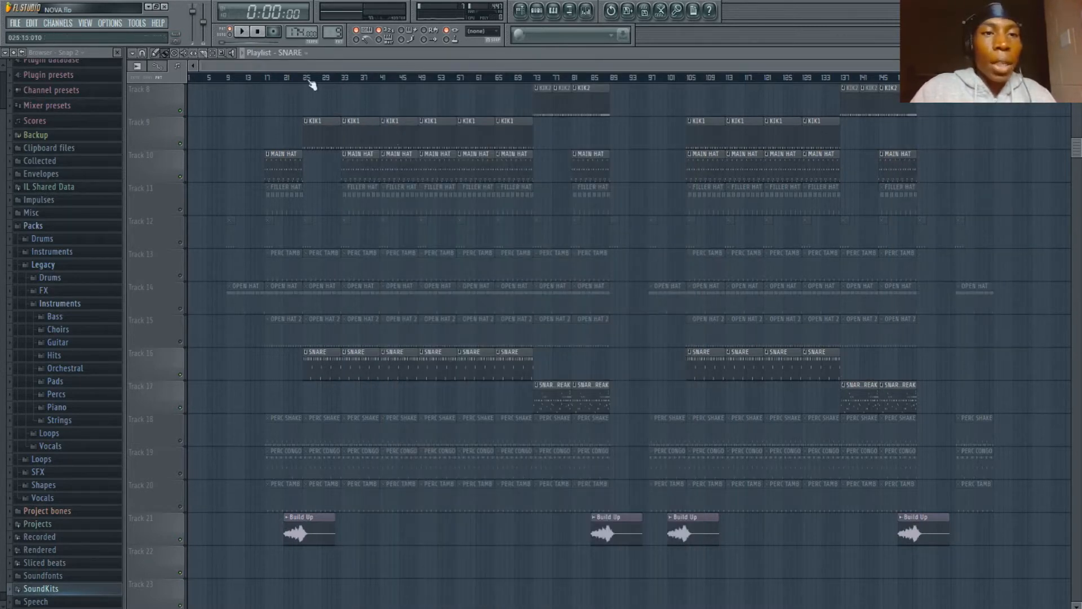
{"action": "left_click", "coordinate": [304, 80]}
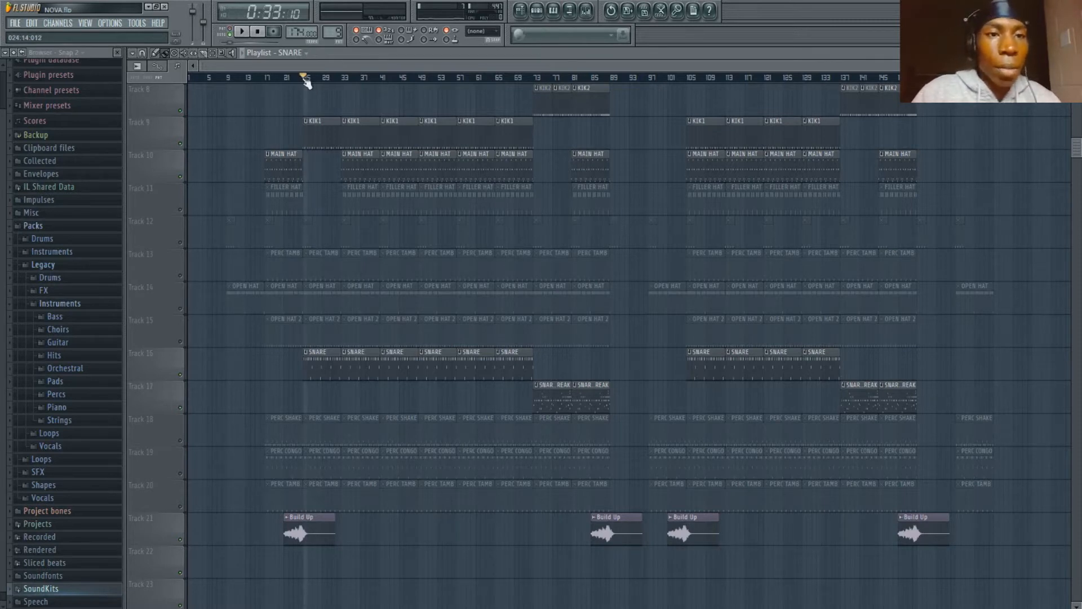
{"action": "key", "text": "space"}
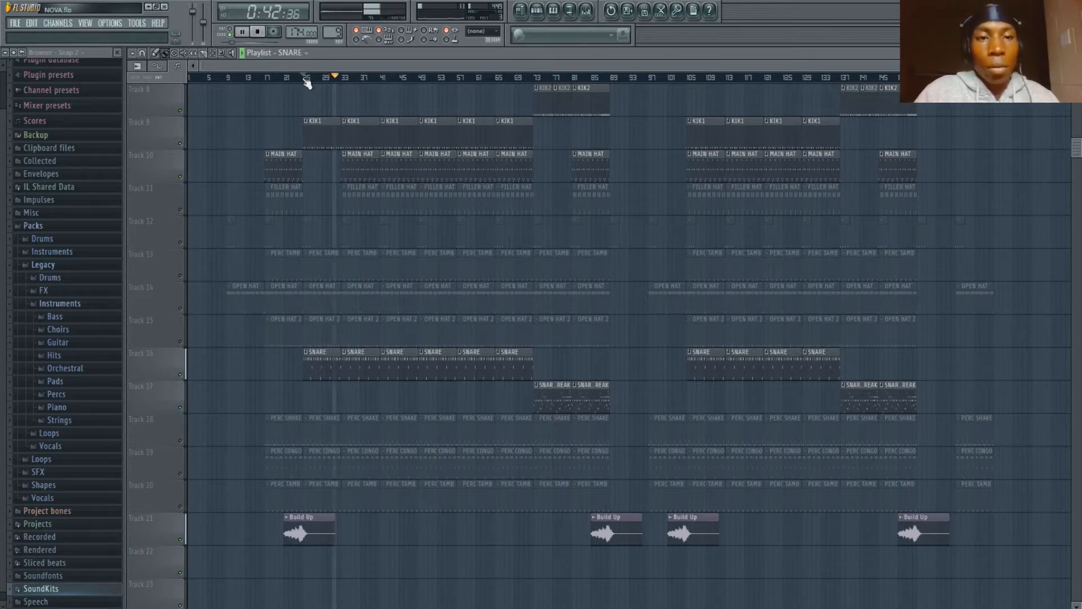
{"action": "left_click", "coordinate": [306, 79]}
{"action": "key", "text": "space"}
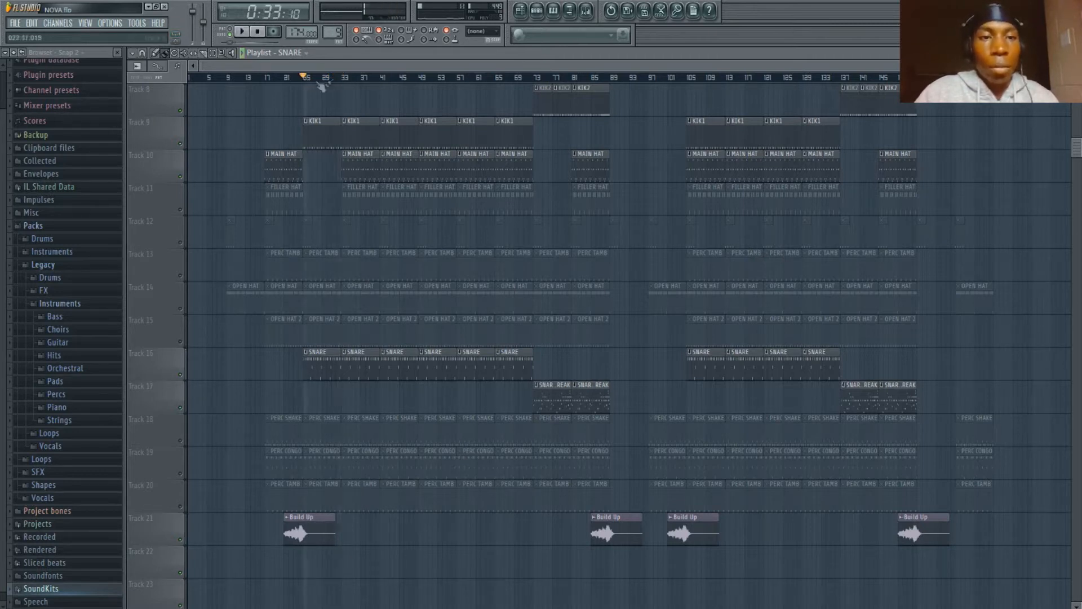
- Show the mixer and step sequencer, select the MAIN HAT pattern and examine its notes in the piano roll
{"action": "left_click", "coordinate": [586, 10]}
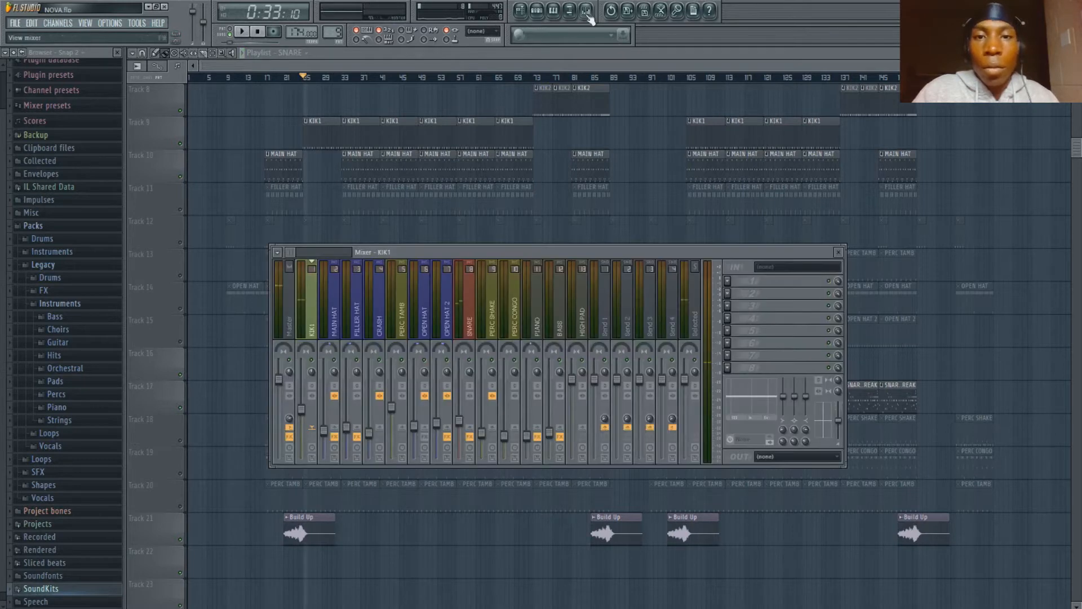
{"action": "left_click", "coordinate": [537, 11]}
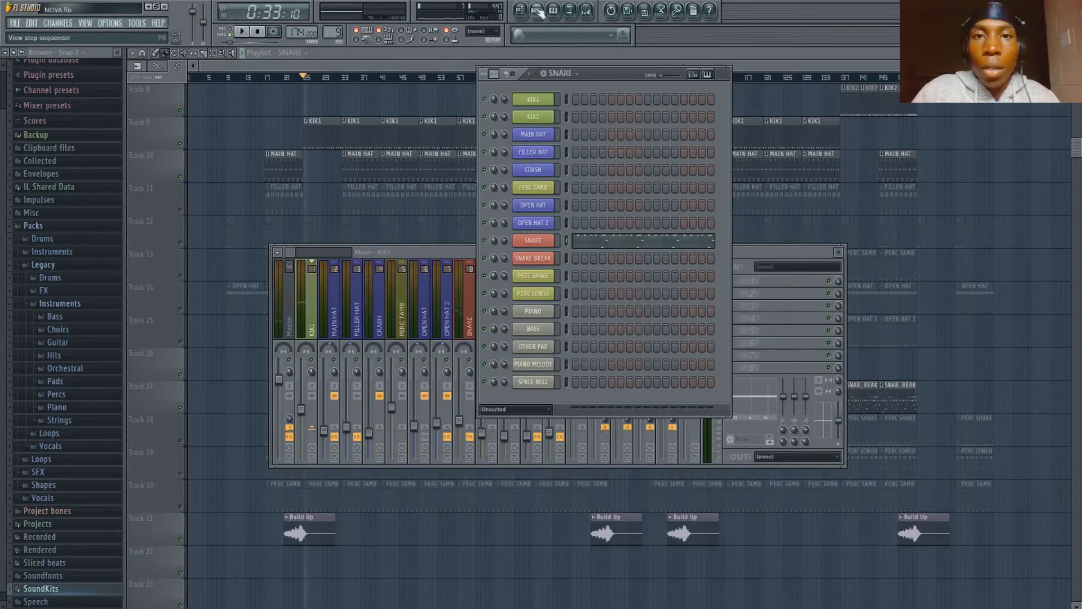
{"action": "left_click", "coordinate": [587, 121]}
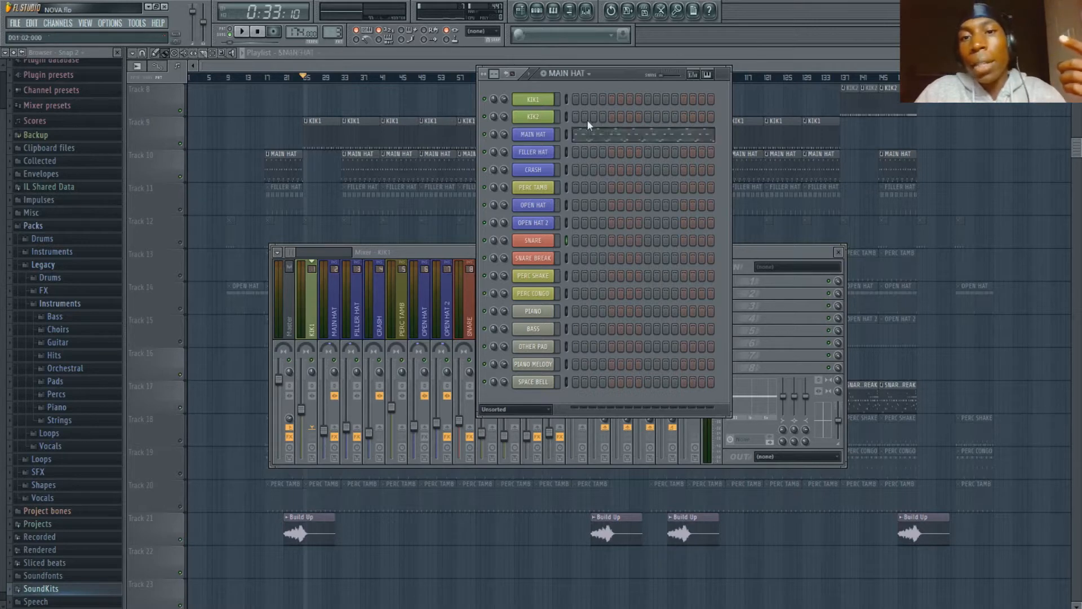
{"action": "left_click", "coordinate": [630, 131]}
{"action": "scroll", "coordinate": [586, 115], "scroll_direction": "down", "scroll_amount": 6}
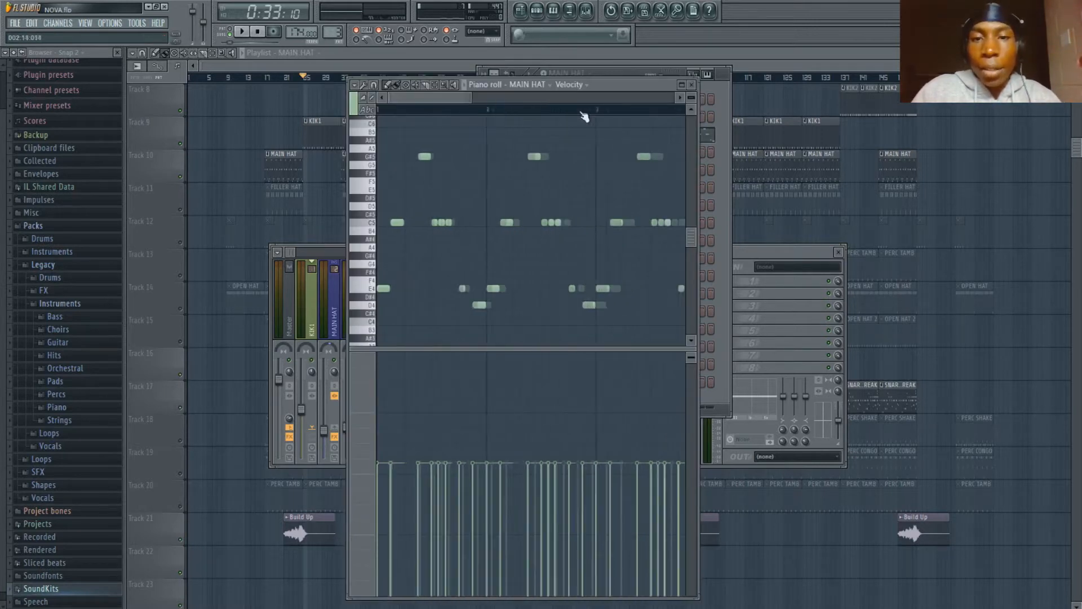
{"action": "scroll", "coordinate": [584, 116], "scroll_direction": "down", "scroll_amount": 3}
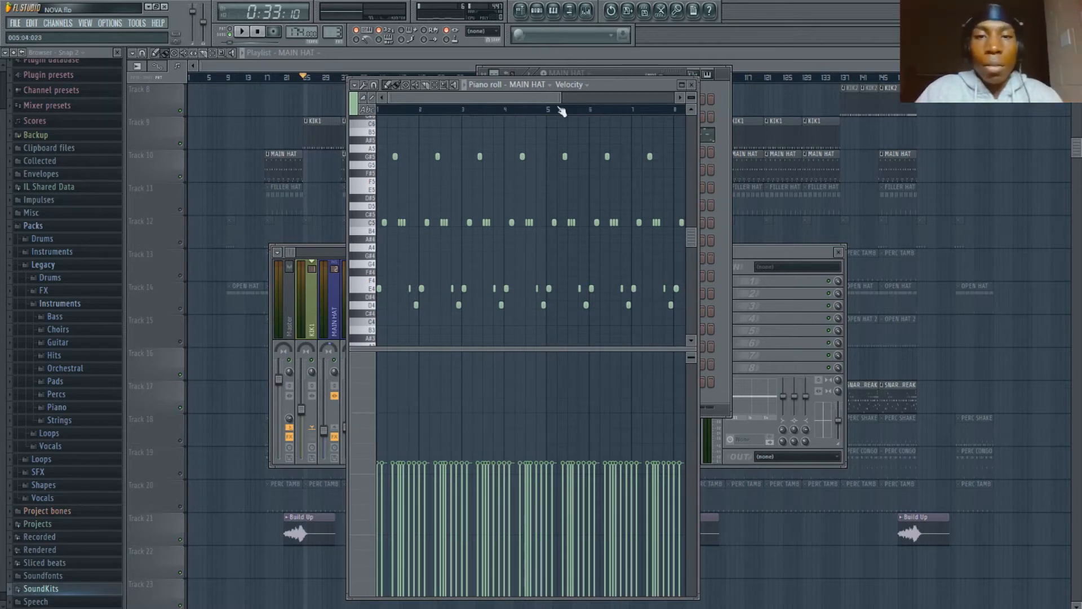
{"action": "scroll", "coordinate": [563, 111], "scroll_direction": "up", "scroll_amount": 3}
{"action": "left_click_drag", "start_coordinate": [519, 99], "coordinate": [439, 104]}
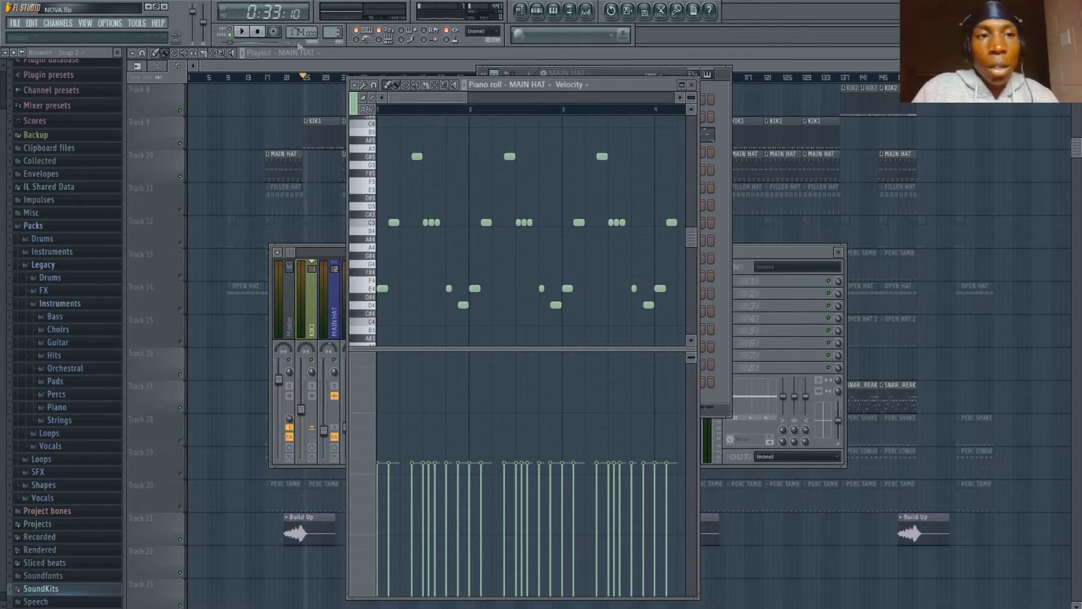
- Play the MAIN HAT pattern, look over its repeating notes from the first bar and close the piano roll
{"action": "left_click", "coordinate": [239, 31]}
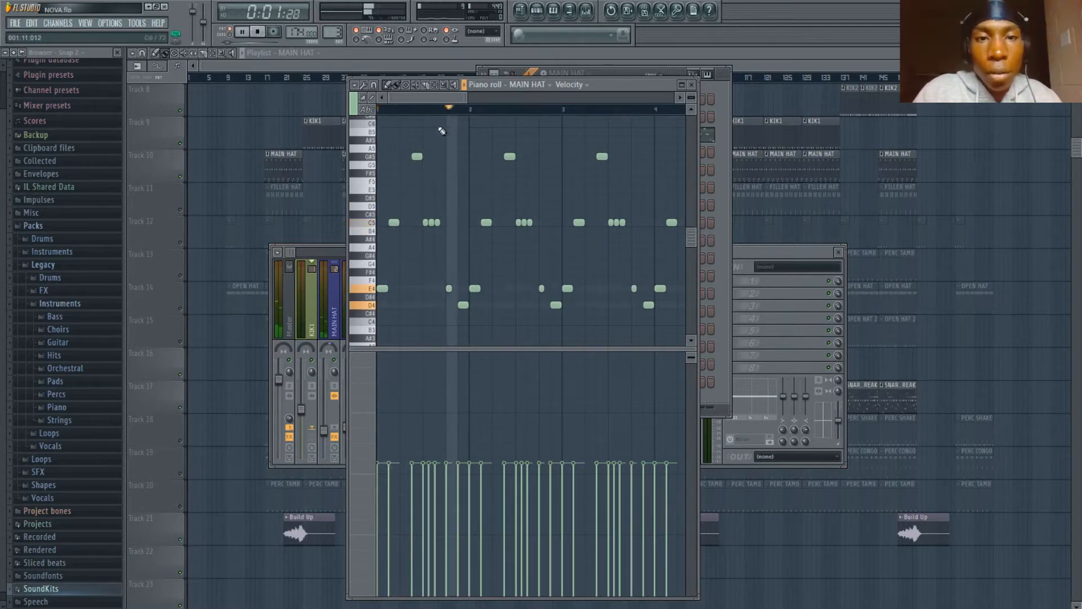
{"action": "scroll", "coordinate": [449, 112], "scroll_direction": "up", "scroll_amount": 2}
{"action": "scroll", "coordinate": [449, 113], "scroll_direction": "up", "scroll_amount": 2}
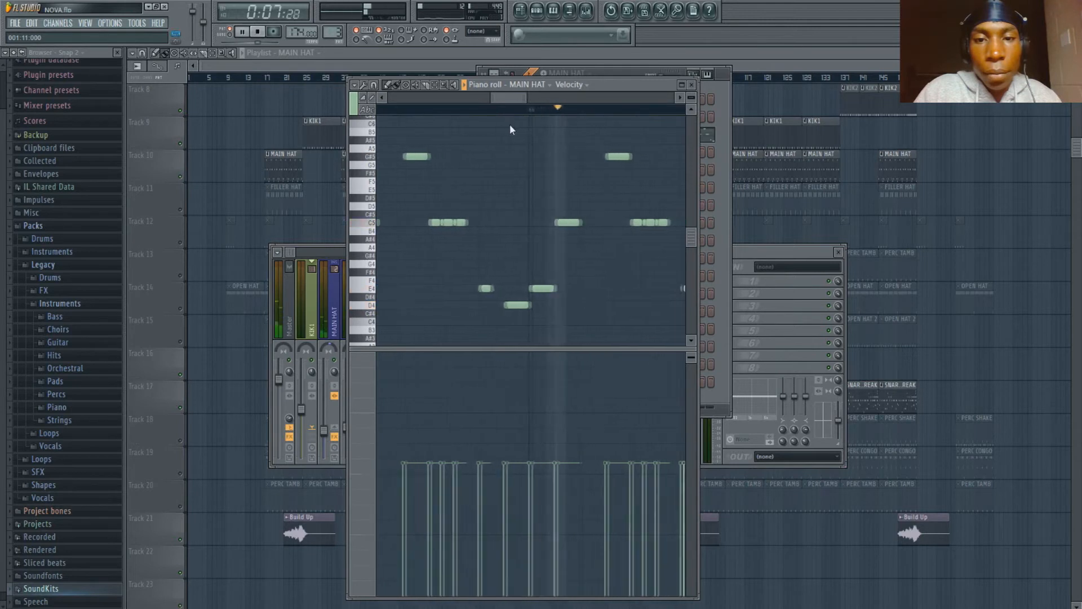
{"action": "key", "text": "space"}
{"action": "scroll", "coordinate": [493, 108], "scroll_direction": "down", "scroll_amount": 4}
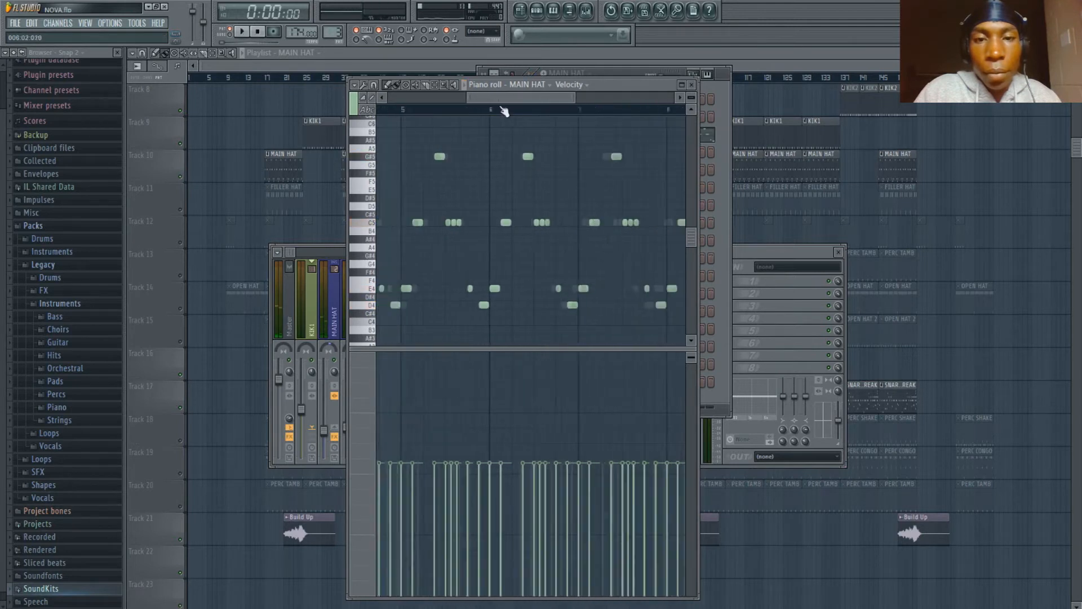
{"action": "left_click_drag", "start_coordinate": [491, 97], "coordinate": [387, 101]}
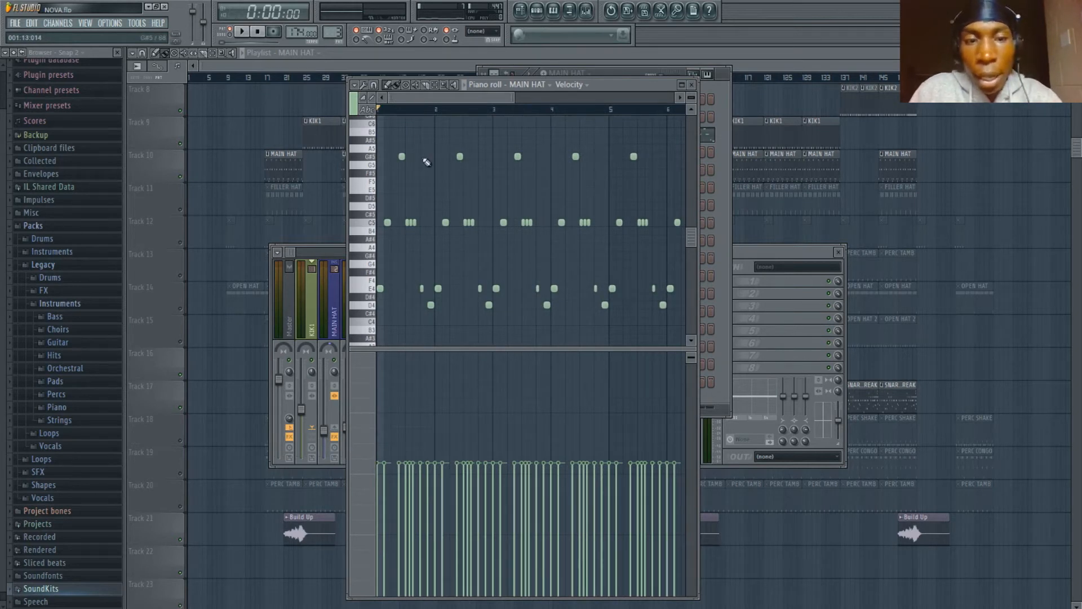
{"action": "scroll", "coordinate": [411, 110], "scroll_direction": "up", "scroll_amount": 3}
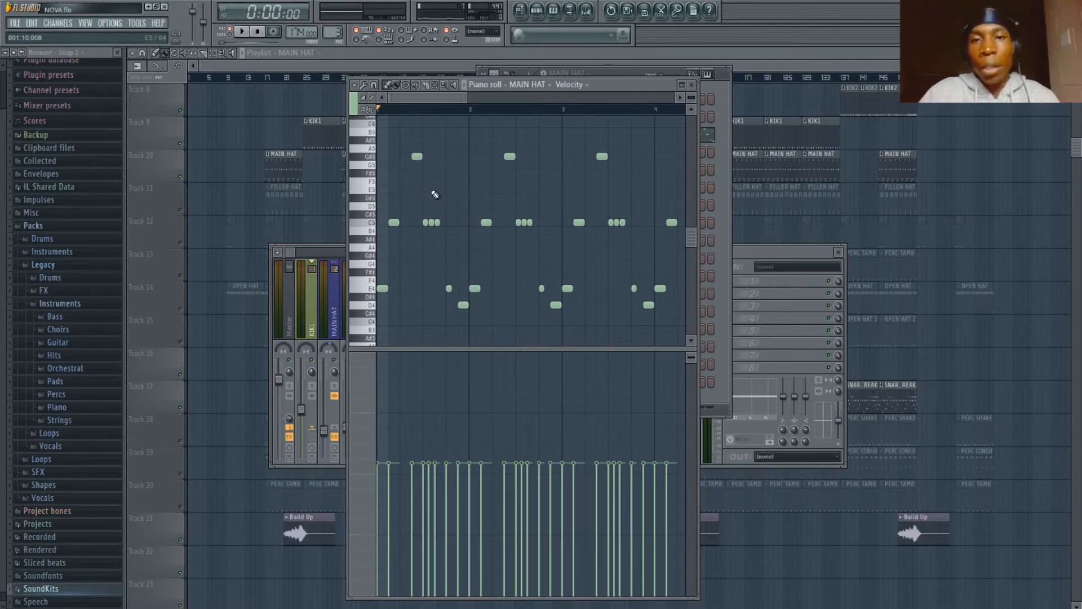
{"action": "left_click", "coordinate": [692, 84]}
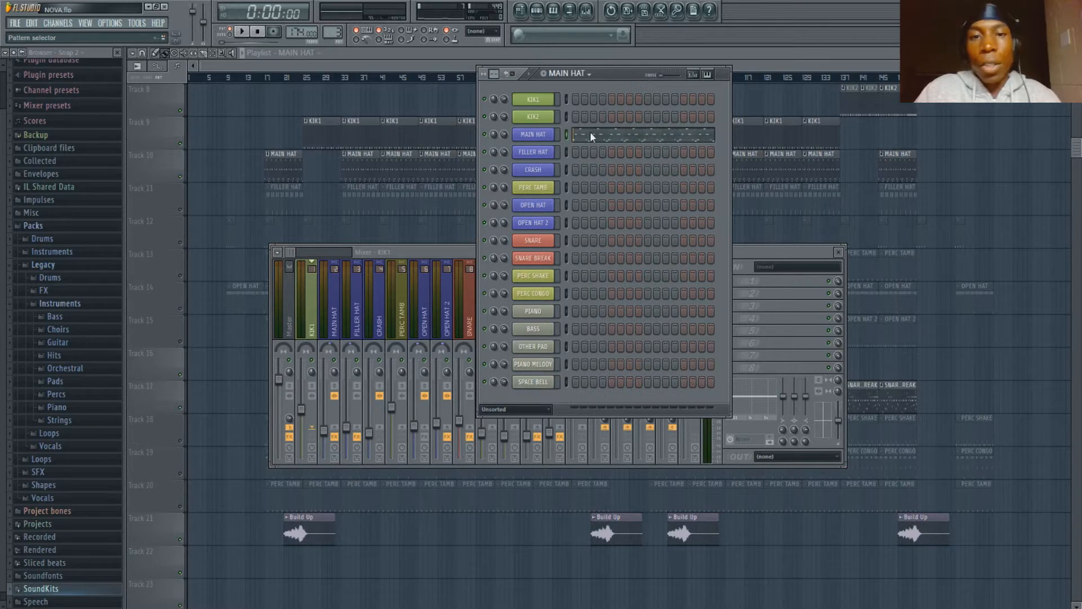
- Select the FILLER HAT pattern and audition it while viewing its notes and velocities in the piano roll
{"action": "key", "text": "KP_Add"}
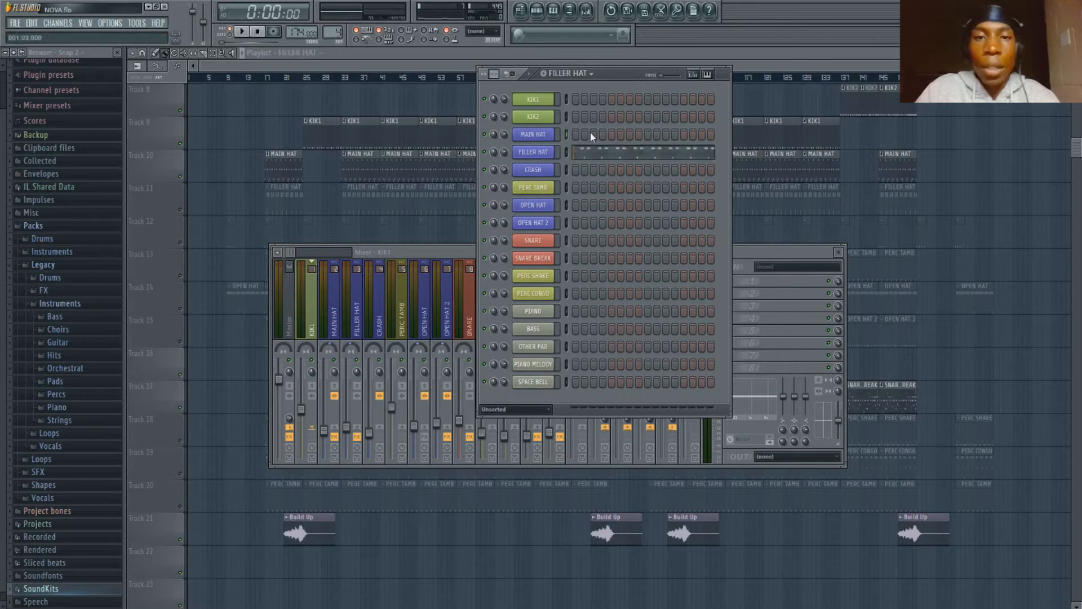
{"action": "left_click", "coordinate": [622, 151]}
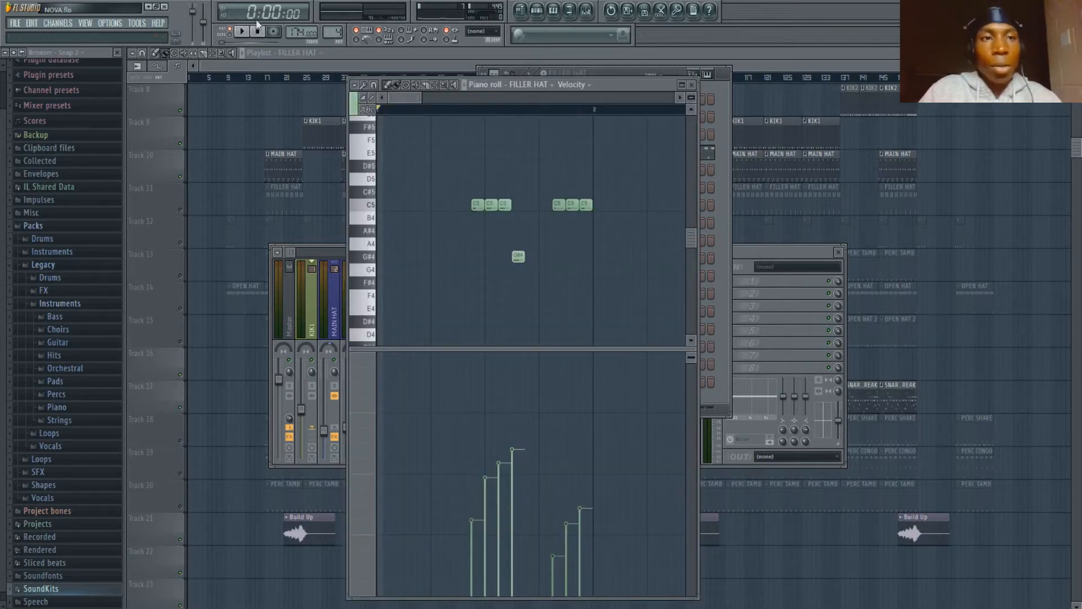
{"action": "left_click", "coordinate": [240, 32]}
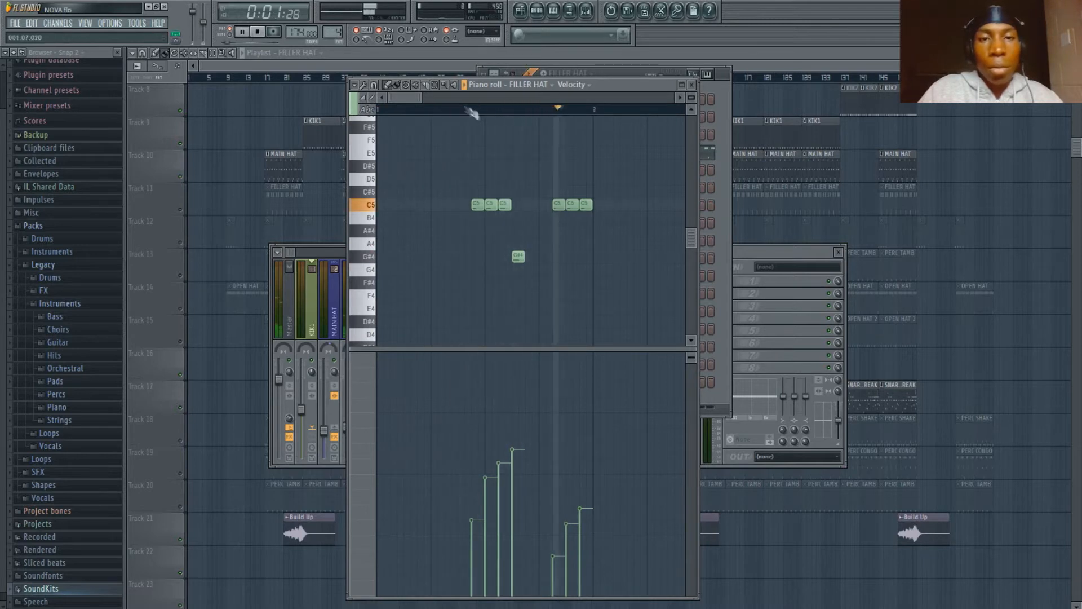
{"action": "scroll", "coordinate": [494, 109], "scroll_direction": "down", "scroll_amount": 6}
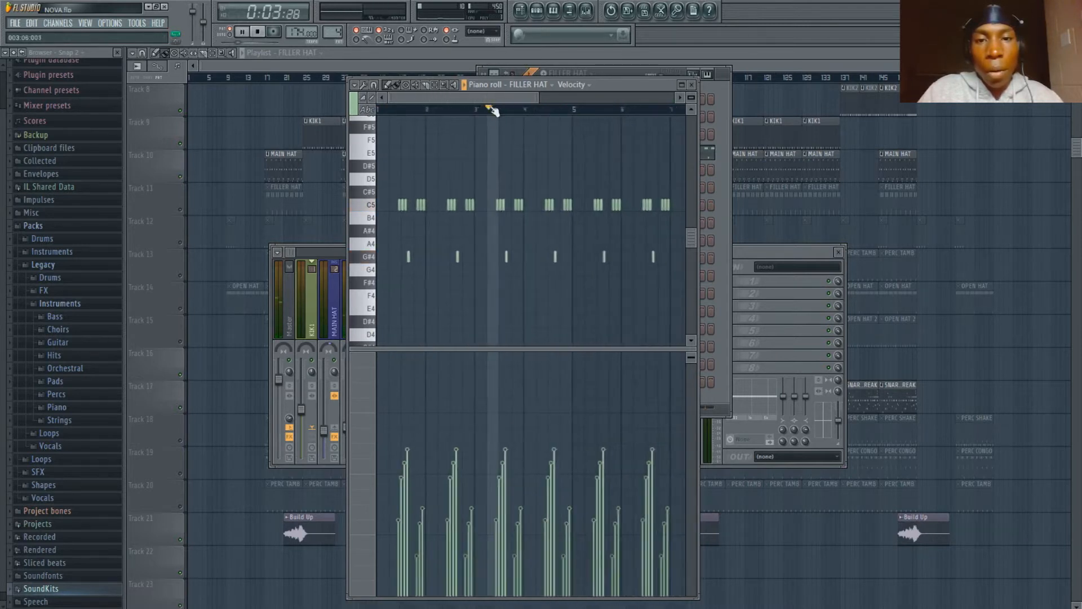
{"action": "scroll", "coordinate": [495, 109], "scroll_direction": "up", "scroll_amount": 3}
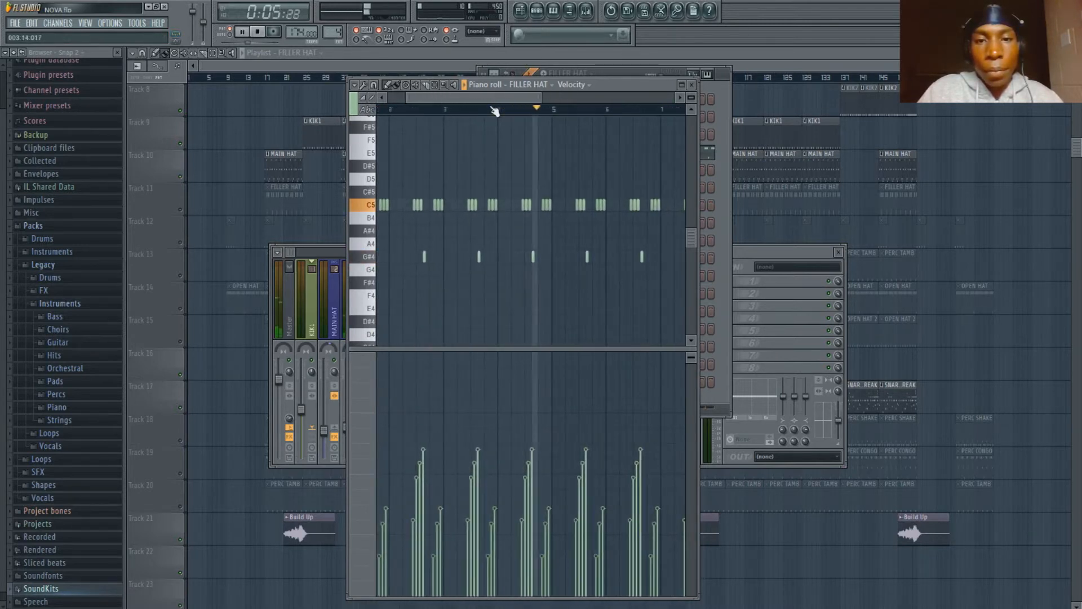
{"action": "key", "text": "space"}
- Look over the FILLER HAT notes from the first bar and close the piano roll
{"action": "left_click_drag", "start_coordinate": [485, 99], "coordinate": [419, 87]}
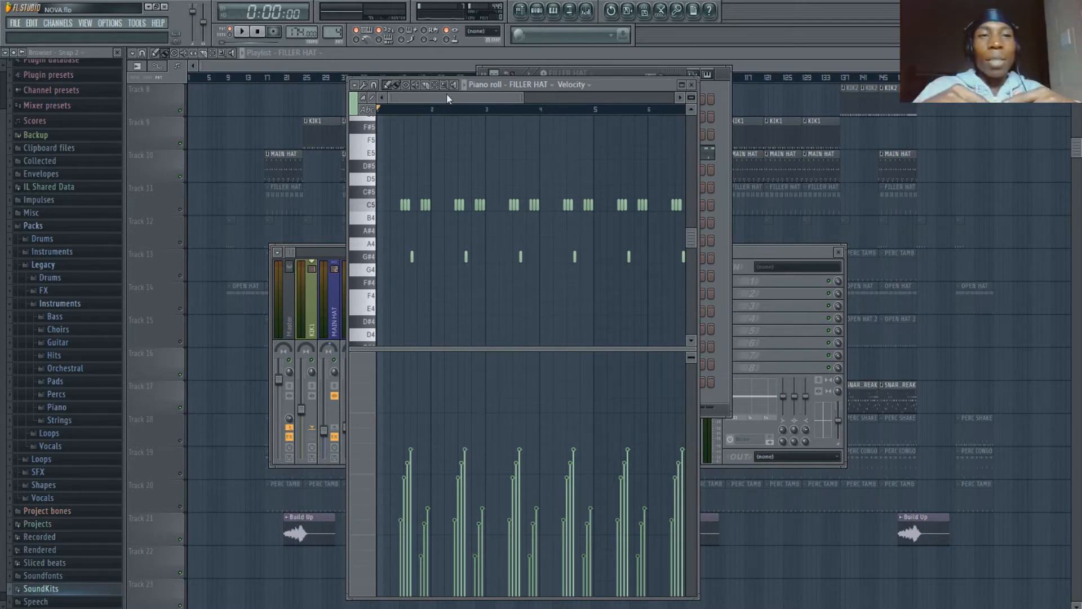
{"action": "left_click_drag", "start_coordinate": [449, 99], "coordinate": [400, 98]}
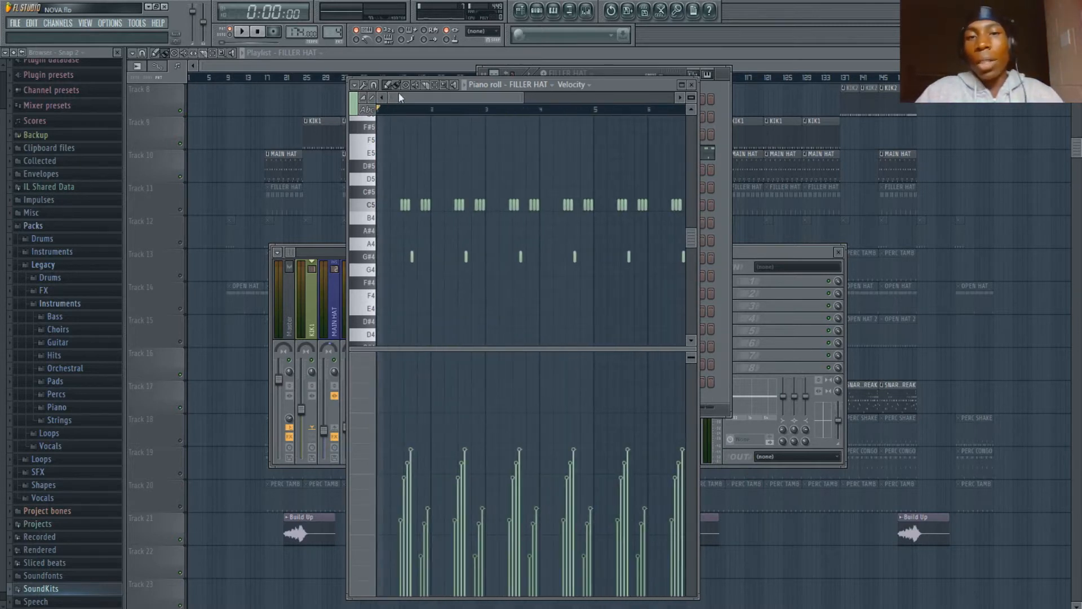
{"action": "left_click", "coordinate": [692, 86]}
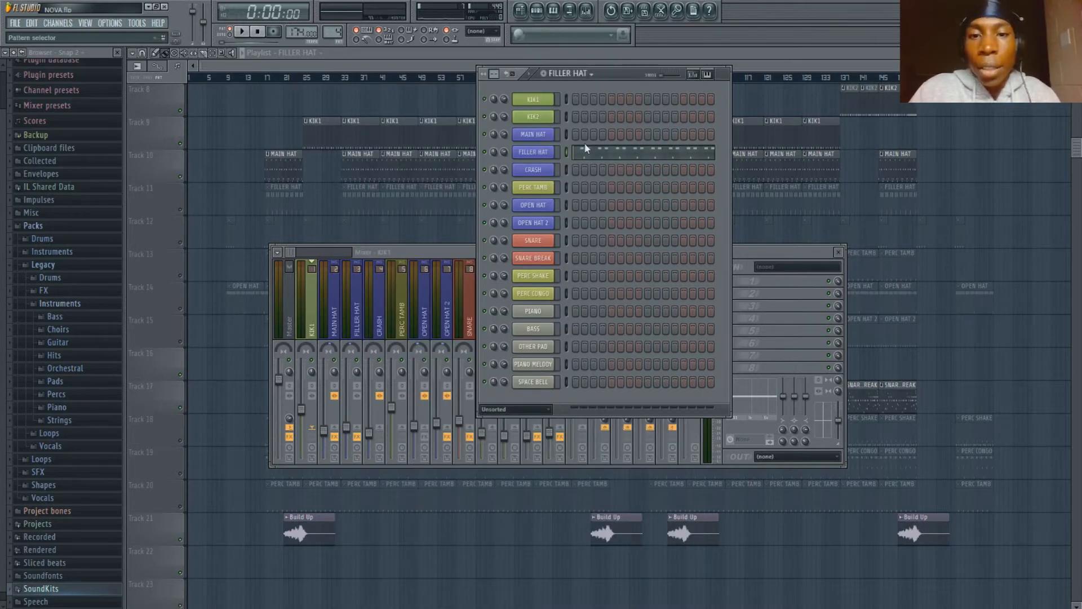
- Select the CRASH pattern in the step sequencer and play it briefly
{"action": "key", "text": "KP_Add"}
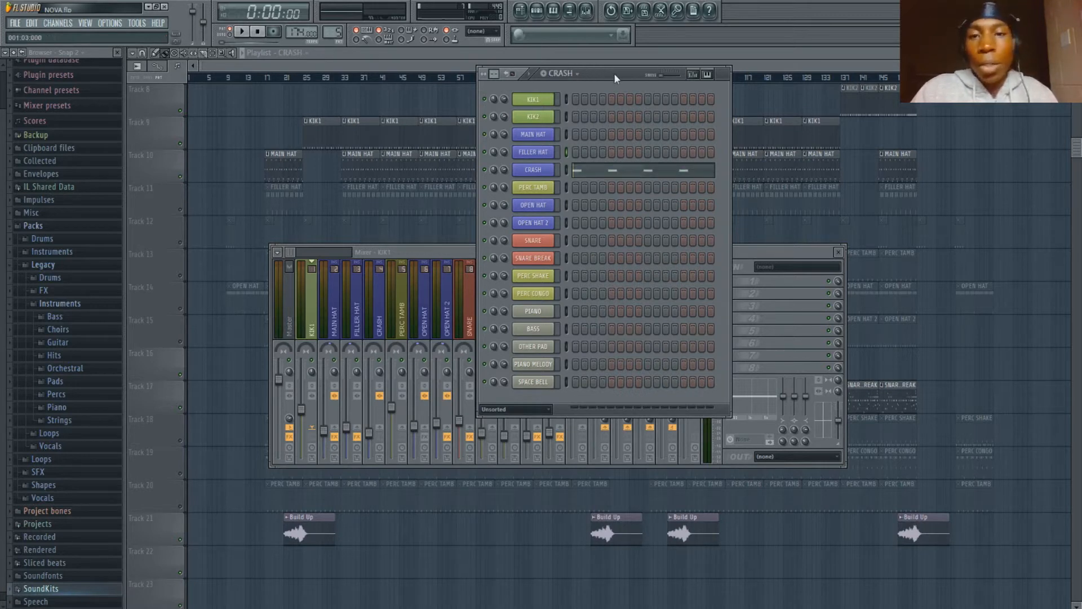
{"action": "key", "text": "space"}
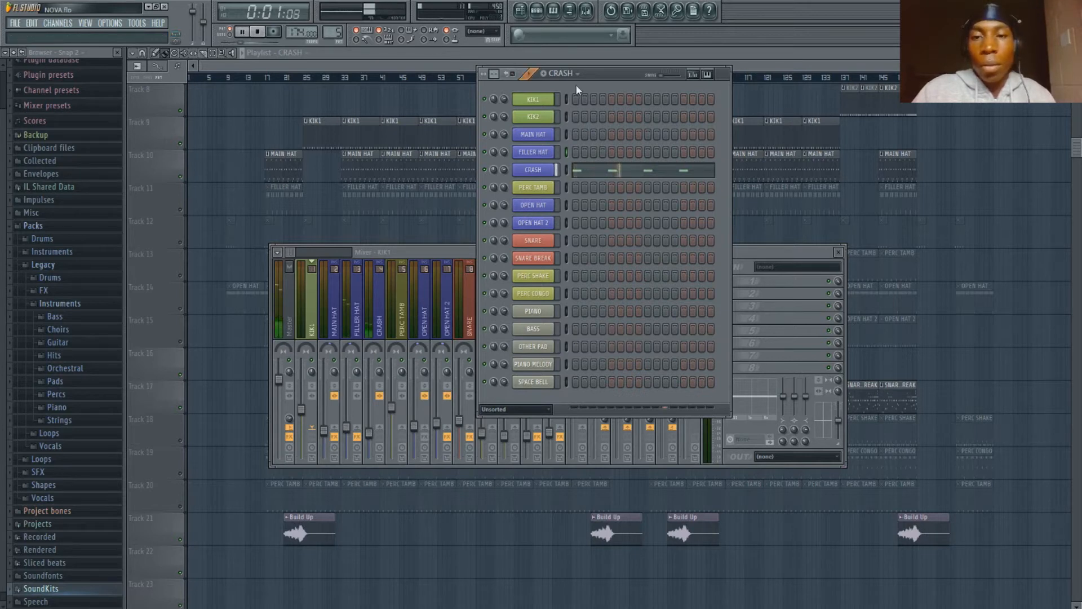
{"action": "key", "text": "space"}
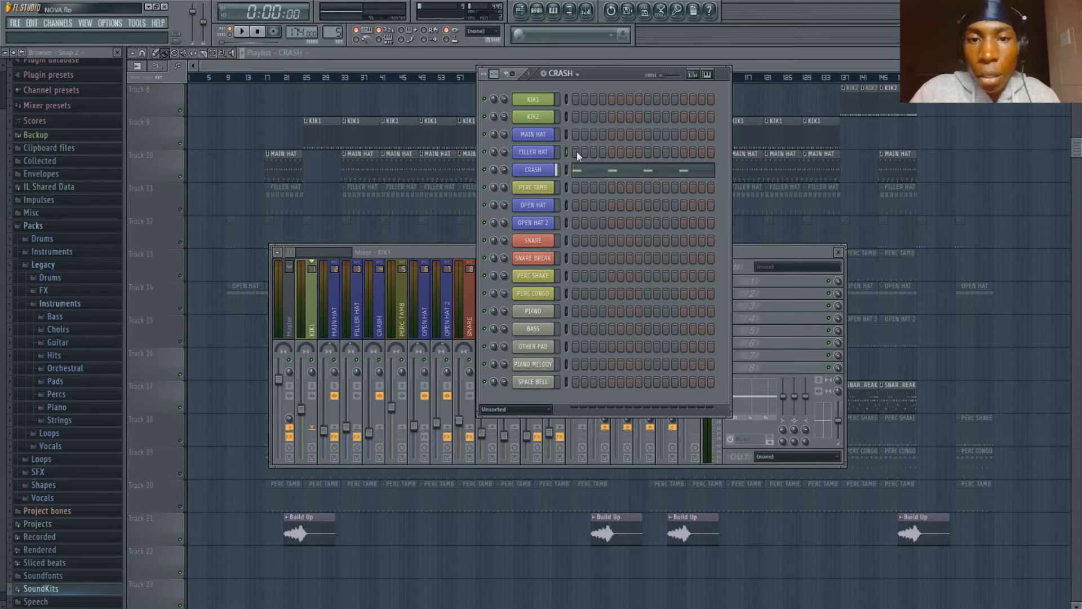
- Select the OPEN HAT pattern and play it while viewing all its notes in the piano roll, stopping playback at the end
{"action": "key", "text": "KP_Add"}
{"action": "key", "text": "KP_Add"}
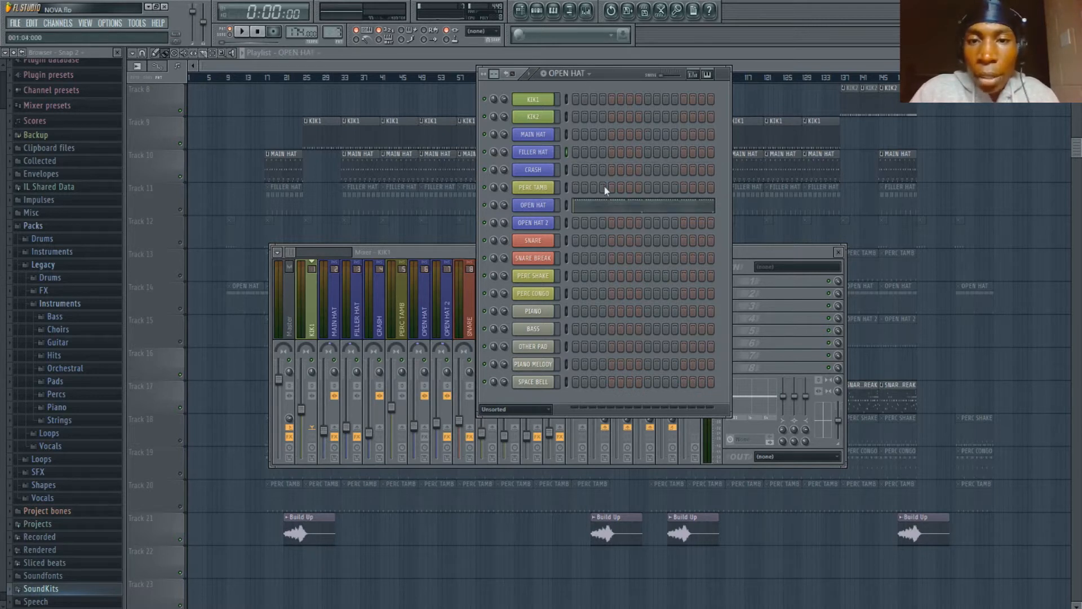
{"action": "key", "text": "space"}
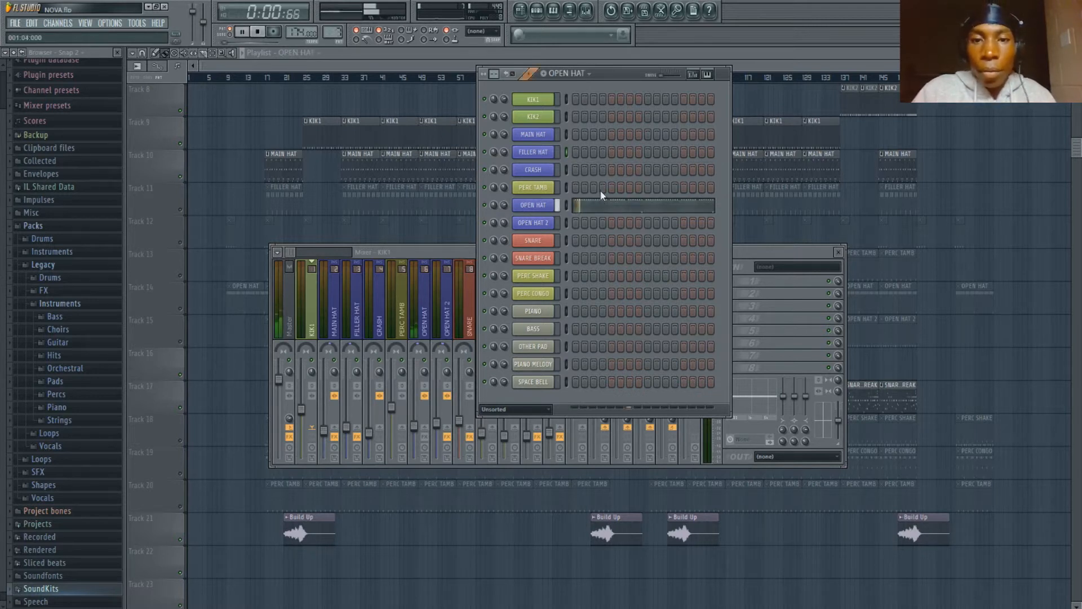
{"action": "left_click", "coordinate": [611, 202]}
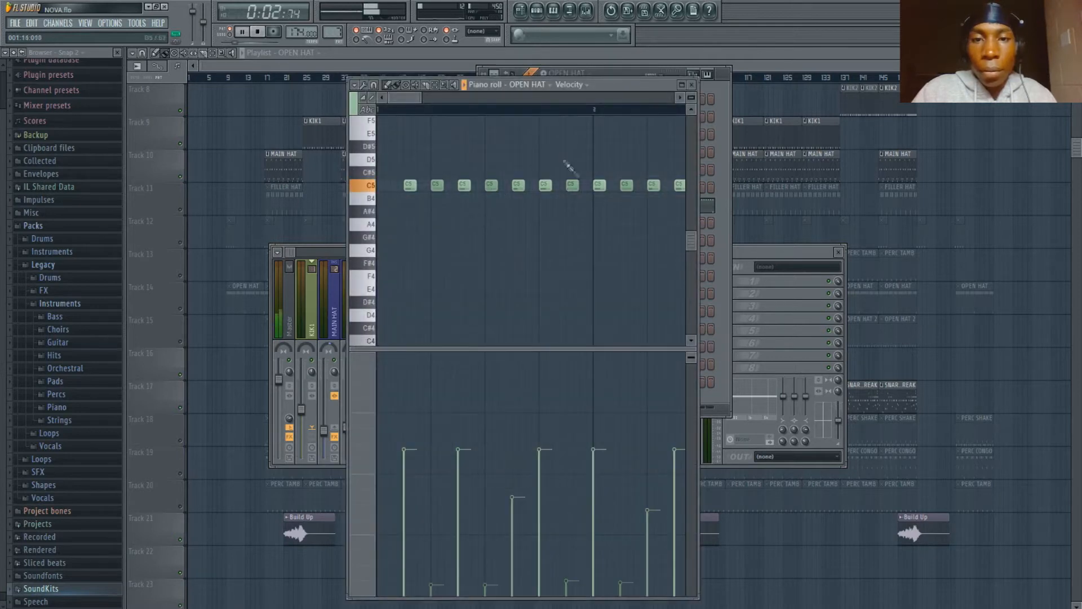
{"action": "scroll", "coordinate": [548, 111], "scroll_direction": "down", "scroll_amount": 4}
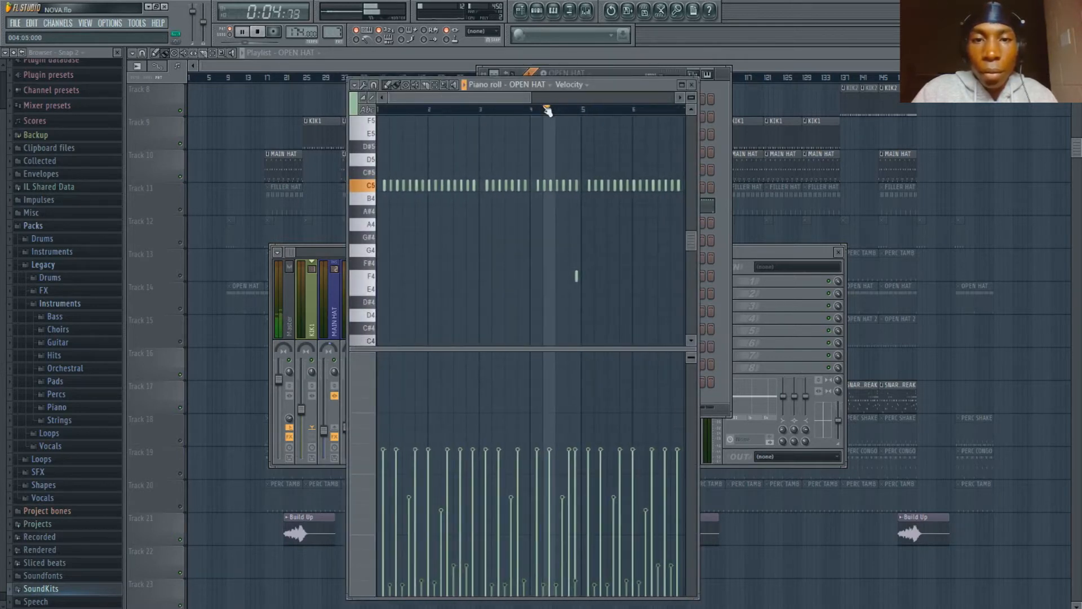
{"action": "scroll", "coordinate": [548, 111], "scroll_direction": "down", "scroll_amount": 3}
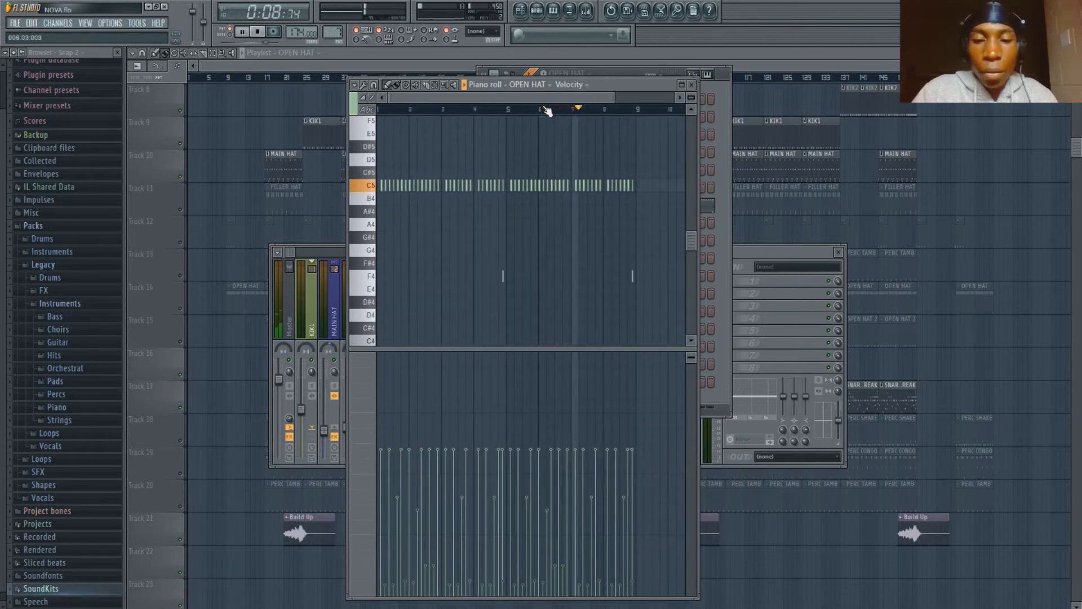
{"action": "key", "text": "space"}
- Examine the OPEN HAT notes from the first bar across the whole pattern and close the piano roll
{"action": "scroll", "coordinate": [548, 111], "scroll_direction": "up", "scroll_amount": 2}
{"action": "left_click_drag", "start_coordinate": [535, 99], "coordinate": [423, 83]}
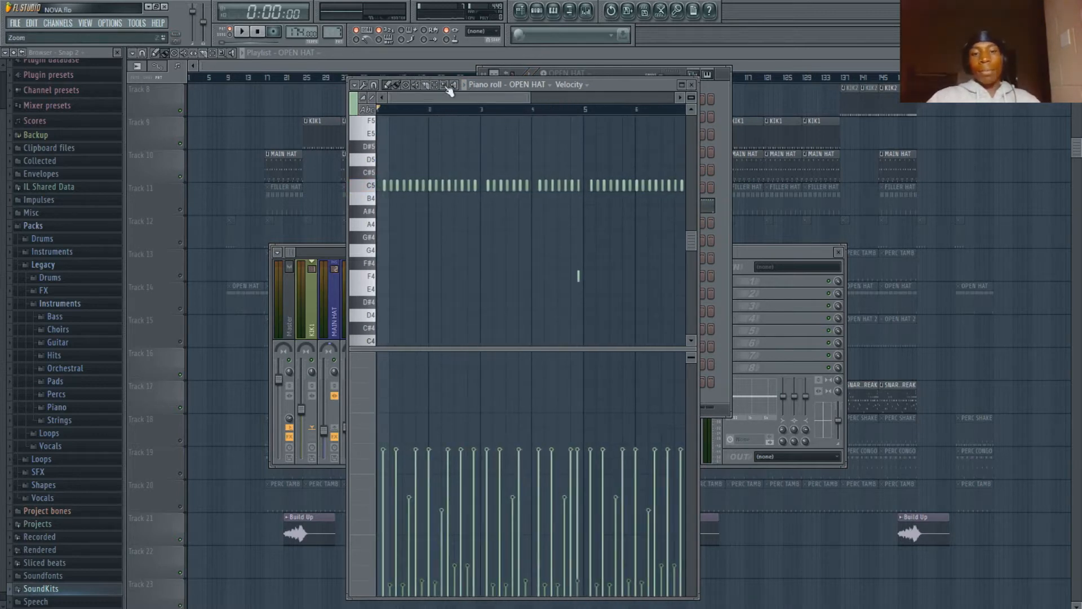
{"action": "scroll", "coordinate": [501, 115], "scroll_direction": "down", "scroll_amount": 3}
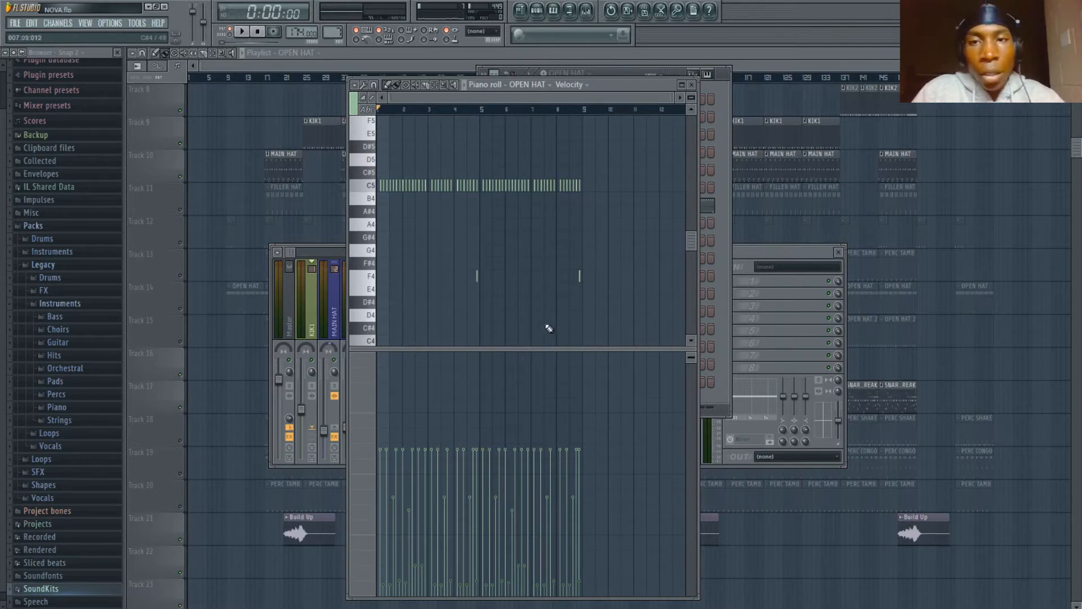
{"action": "left_click", "coordinate": [692, 85]}
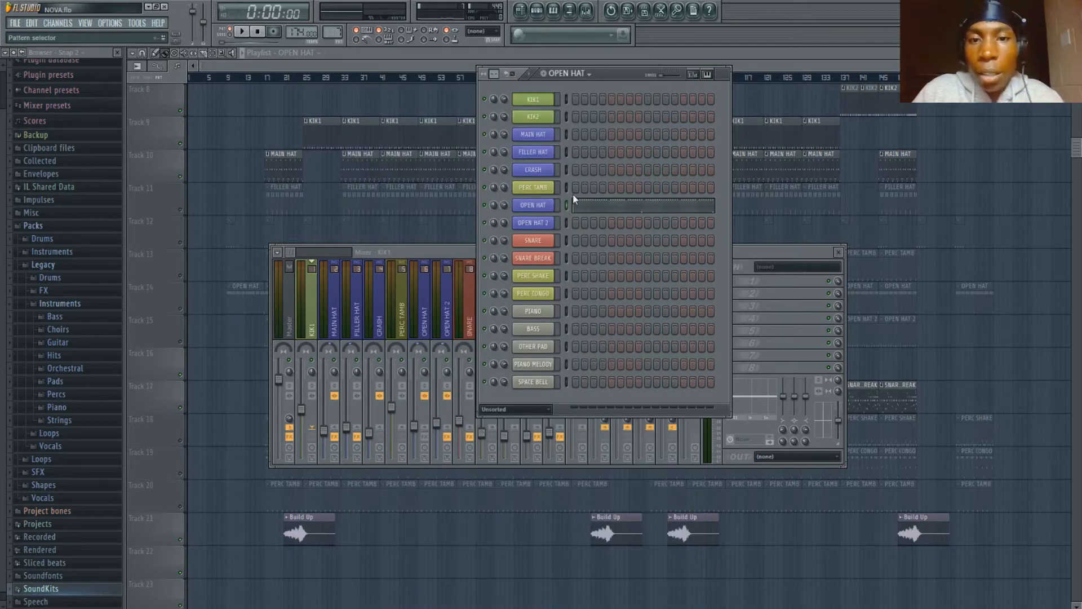
- Select the OPEN HAT 2 pattern and examine its notes and velocities in the piano roll
{"action": "key", "text": "Right"}
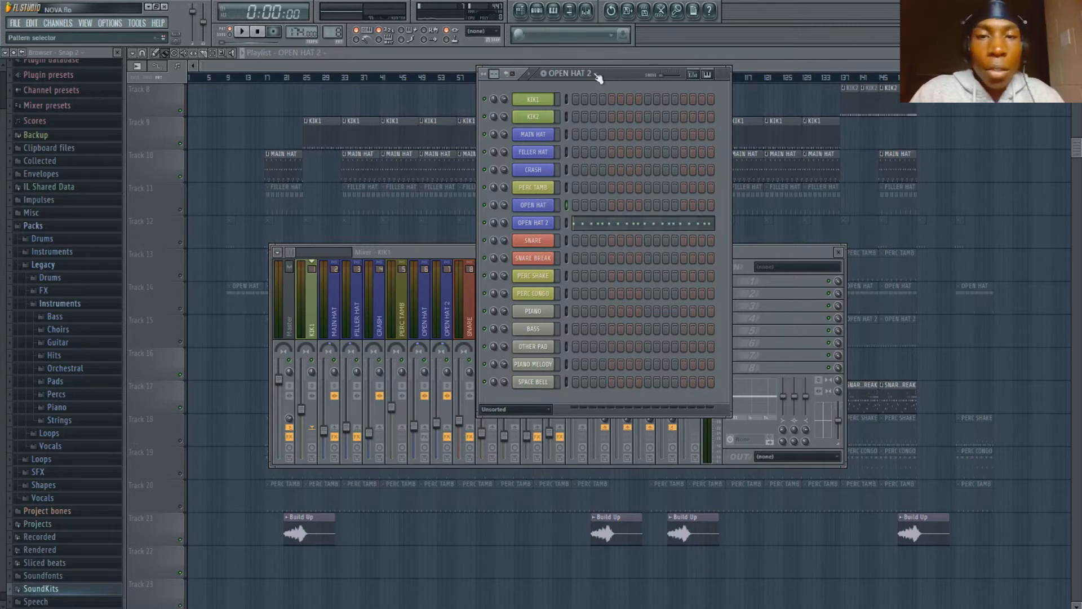
{"action": "left_click", "coordinate": [620, 225]}
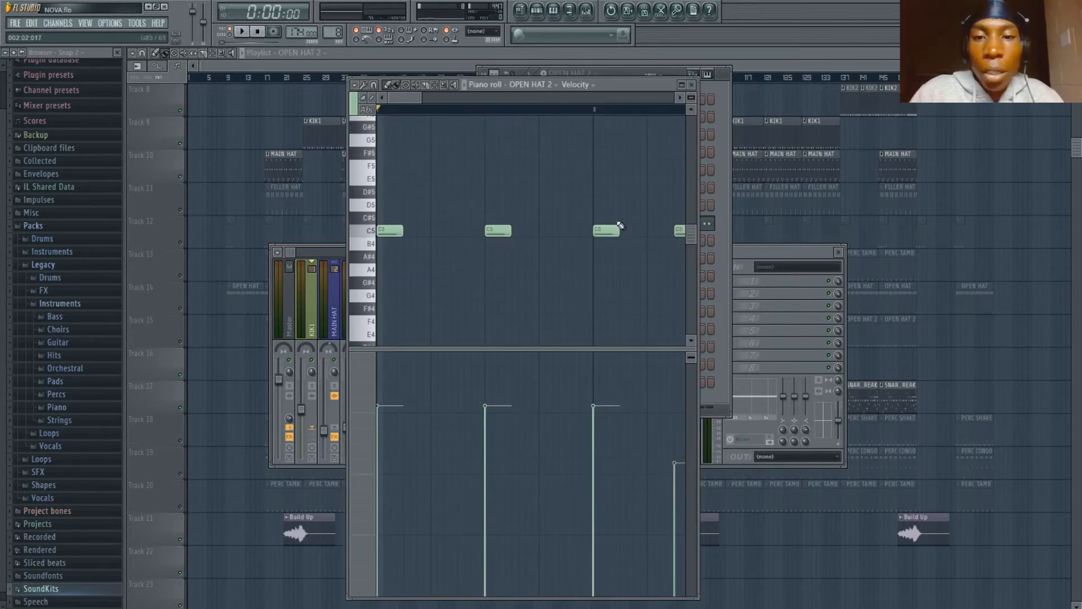
{"action": "scroll", "coordinate": [559, 113], "scroll_direction": "down", "scroll_amount": 4}
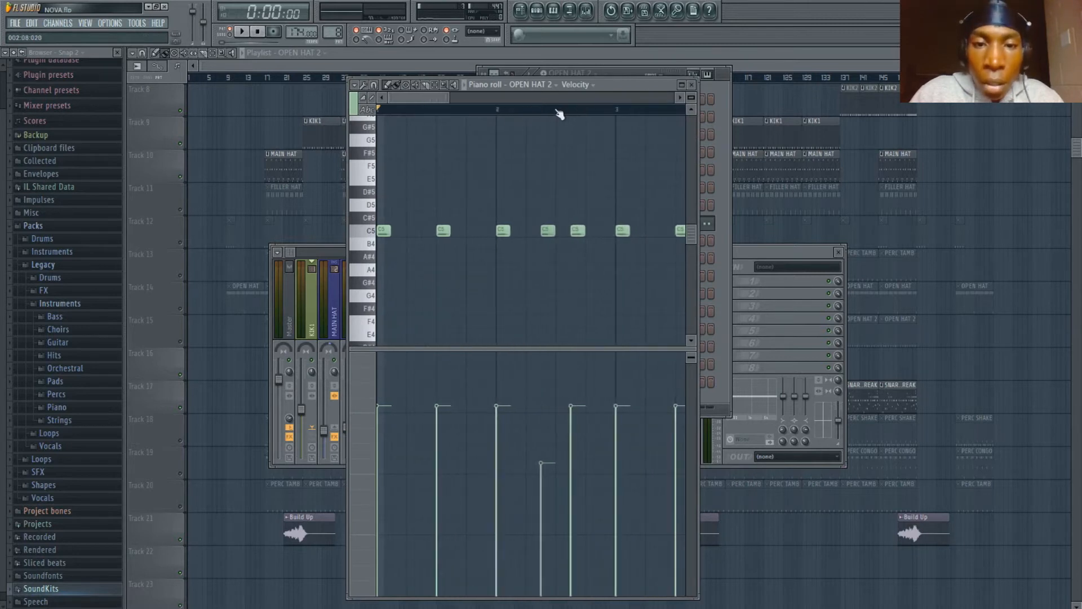
{"action": "scroll", "coordinate": [559, 112], "scroll_direction": "down", "scroll_amount": 5}
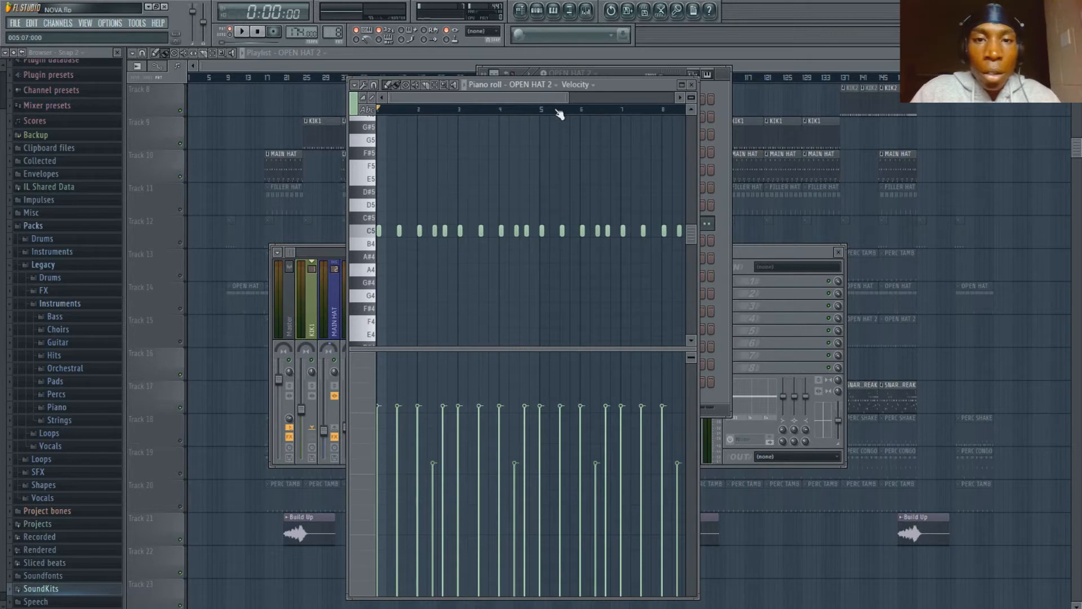
{"action": "left_click_drag", "start_coordinate": [534, 99], "coordinate": [521, 98]}
- Audition the OPEN HAT 2 pattern from the piano roll and bring the step sequencer back to the front
{"action": "key", "text": "space"}
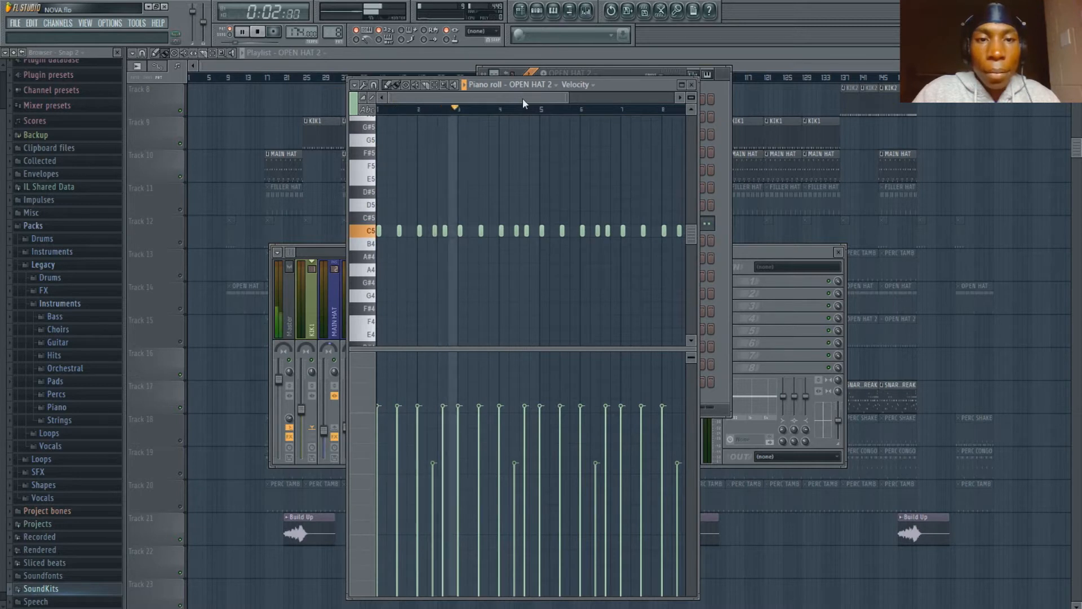
{"action": "scroll", "coordinate": [551, 110], "scroll_direction": "down", "scroll_amount": 2}
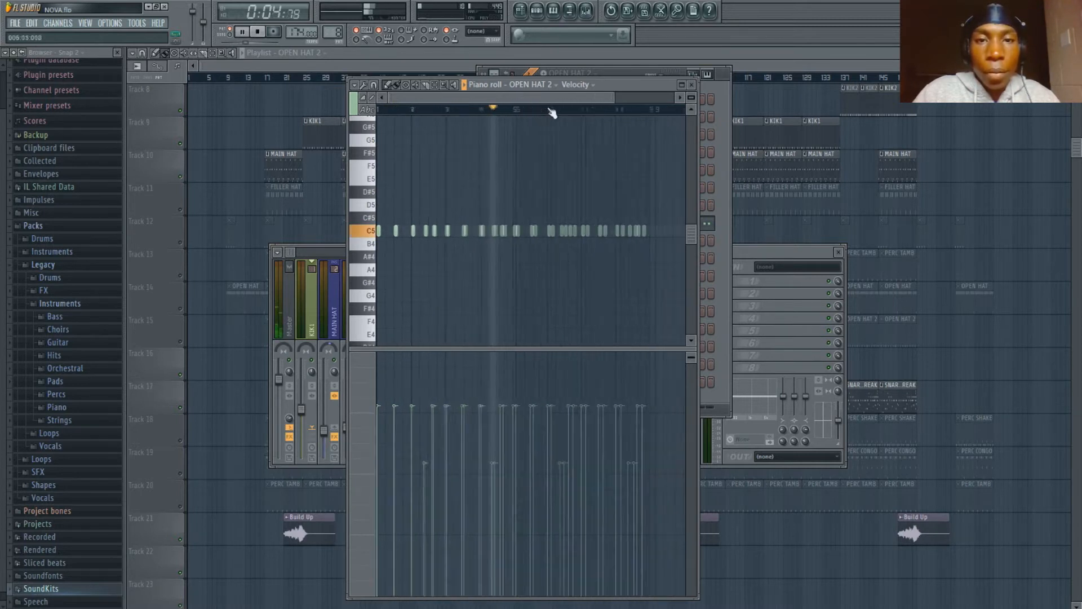
{"action": "scroll", "coordinate": [552, 110], "scroll_direction": "up", "scroll_amount": 2}
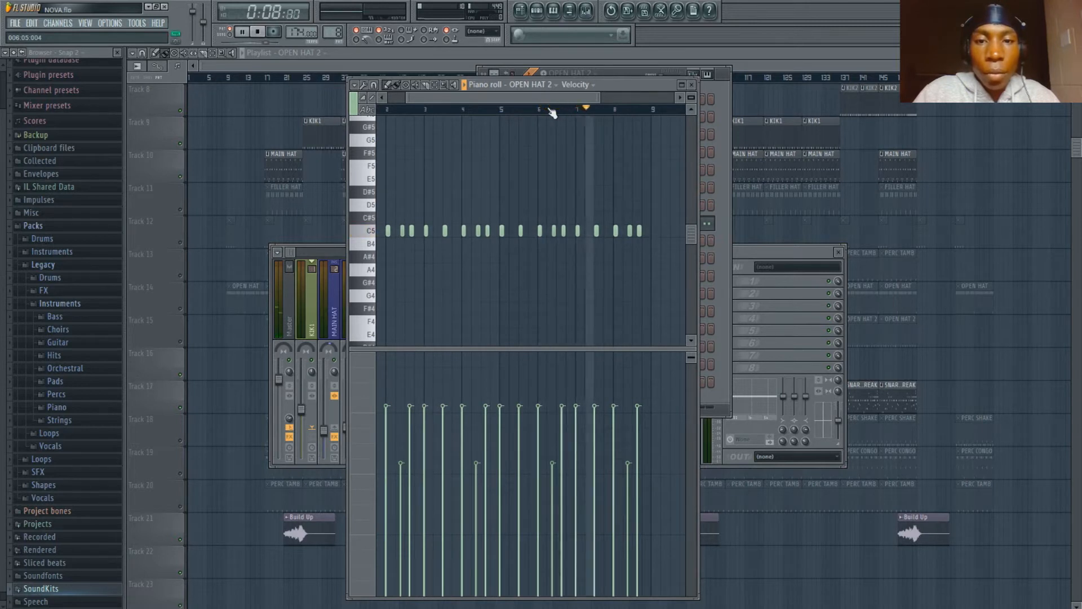
{"action": "key", "text": "space"}
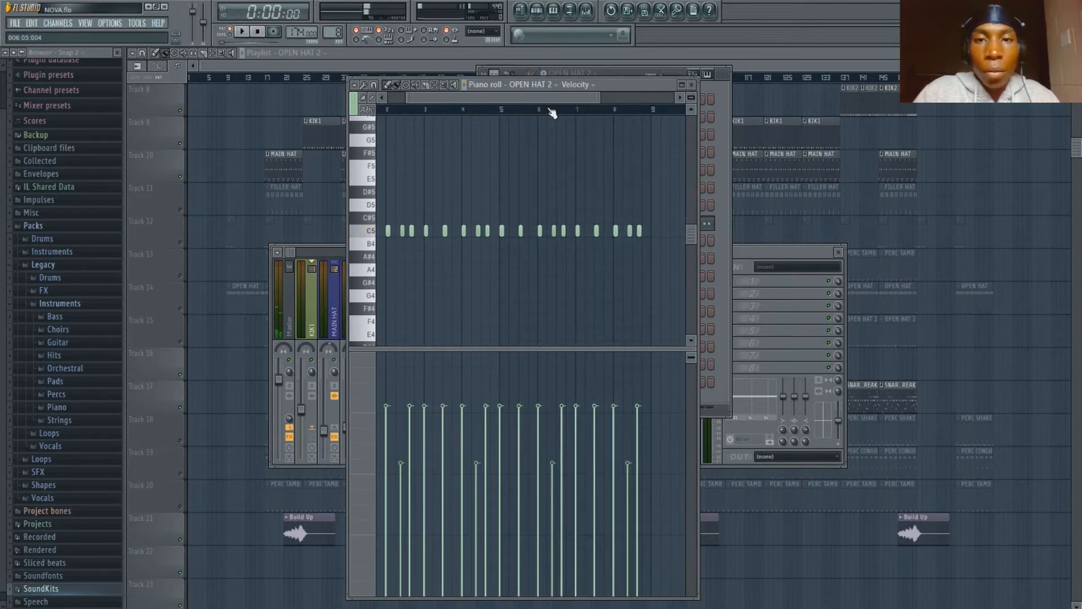
{"action": "left_click", "coordinate": [622, 72]}
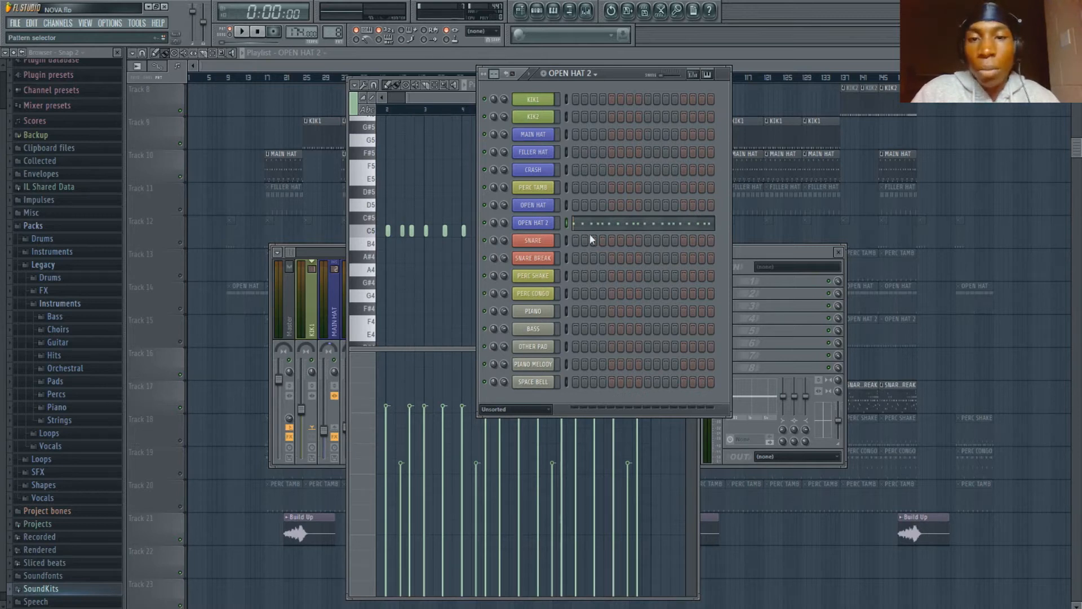
- Select the PERC SHAKE pattern and view its notes in the piano roll
{"action": "key", "text": "KP_Add"}
{"action": "key", "text": "KP_Add"}
{"action": "key", "text": "KP_Add"}
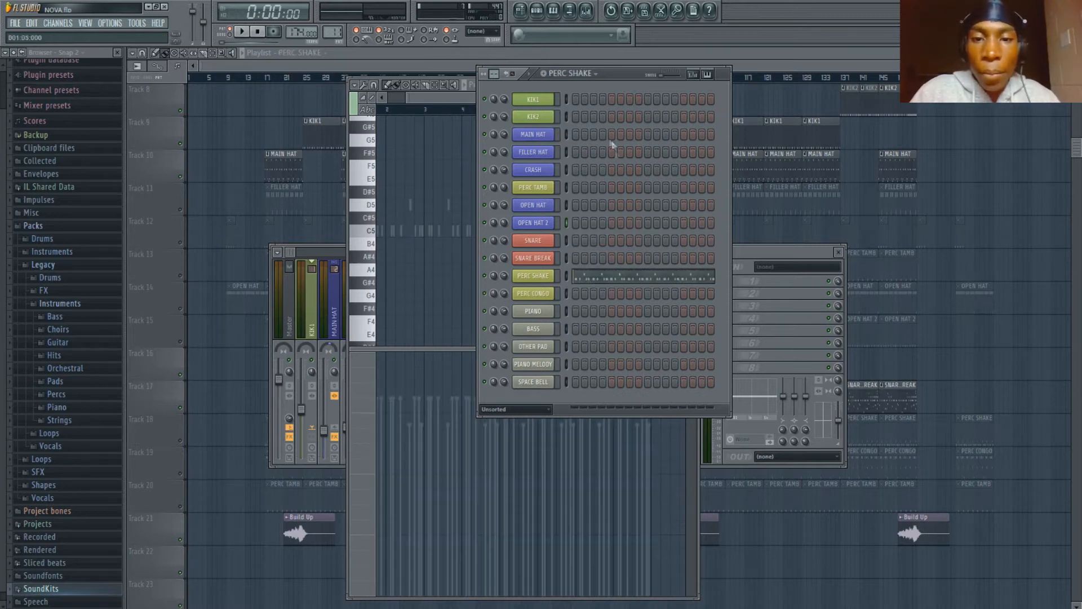
{"action": "left_click", "coordinate": [607, 278]}
{"action": "scroll", "coordinate": [541, 110], "scroll_direction": "down", "scroll_amount": 3}
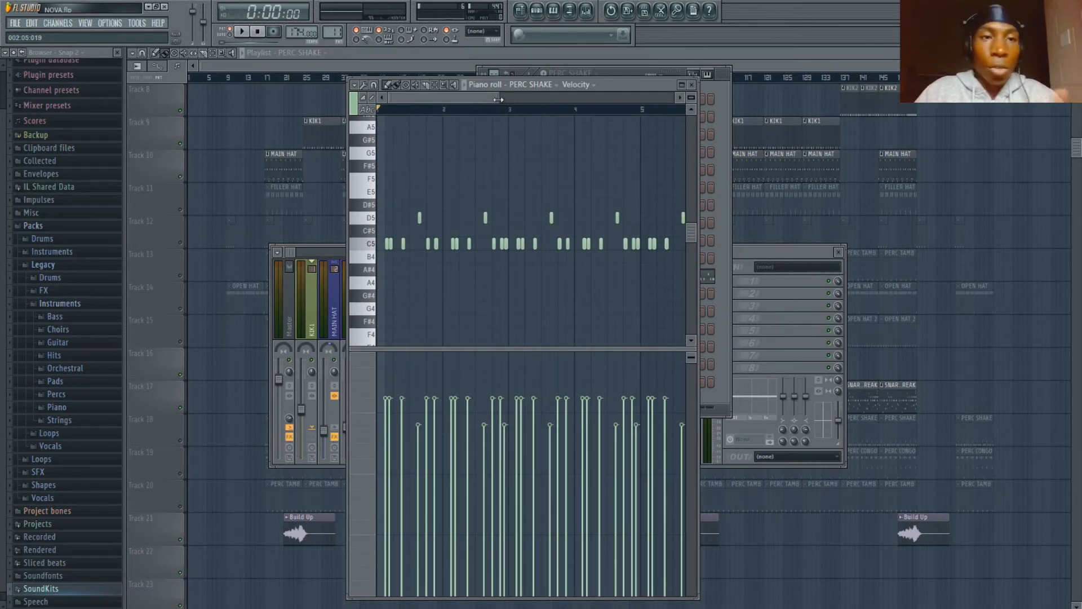
- Play the PERC SHAKE pattern with its full length in view, stop it and start playback again from the first bar
{"action": "key", "text": "space"}
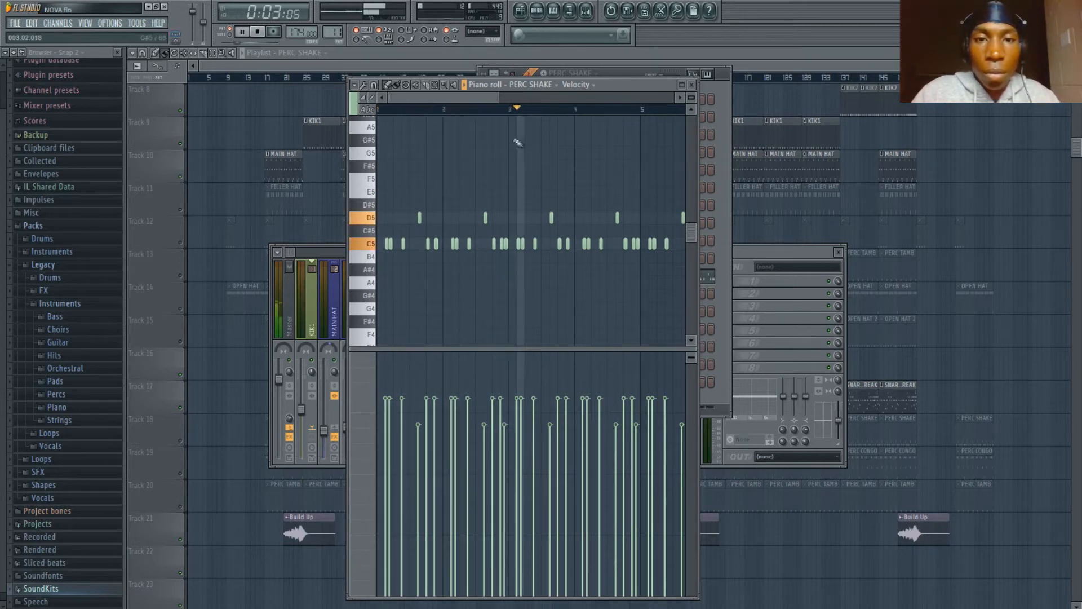
{"action": "scroll", "coordinate": [509, 115], "scroll_direction": "down", "scroll_amount": 2}
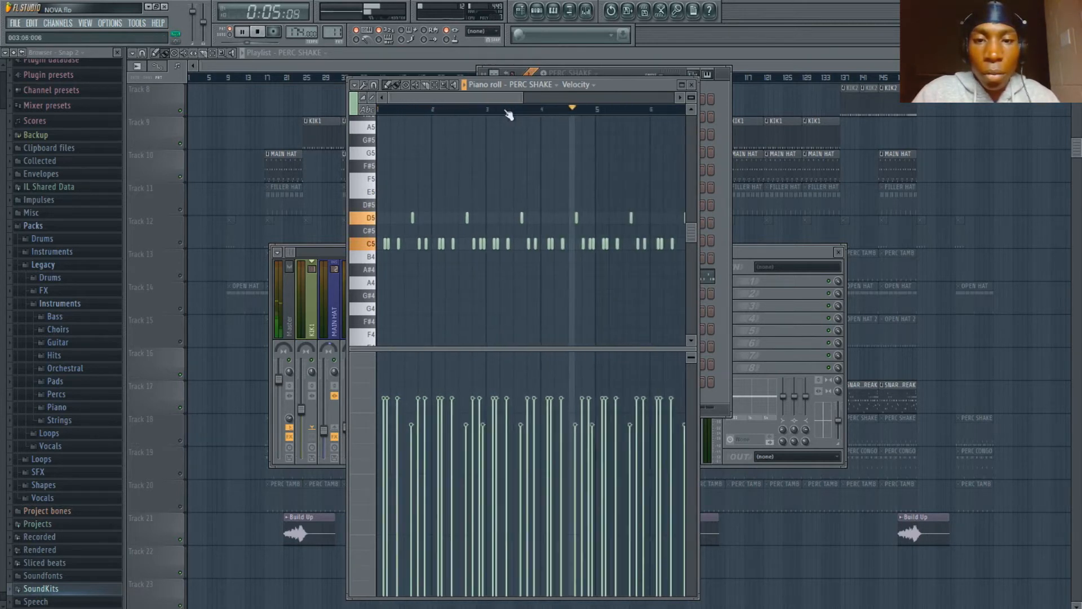
{"action": "scroll", "coordinate": [508, 114], "scroll_direction": "down", "scroll_amount": 2}
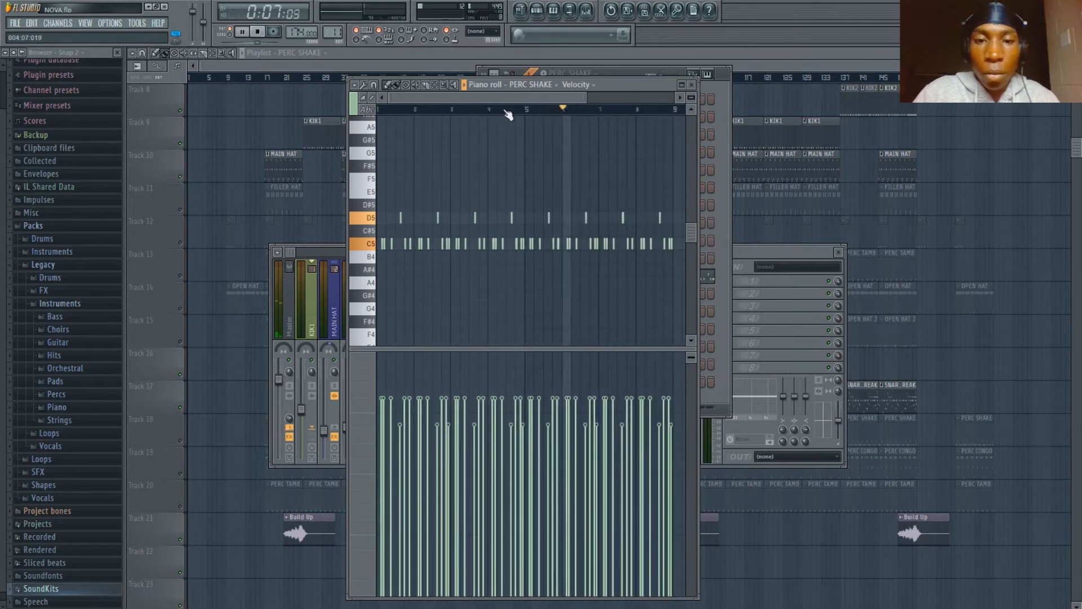
{"action": "key", "text": "space"}
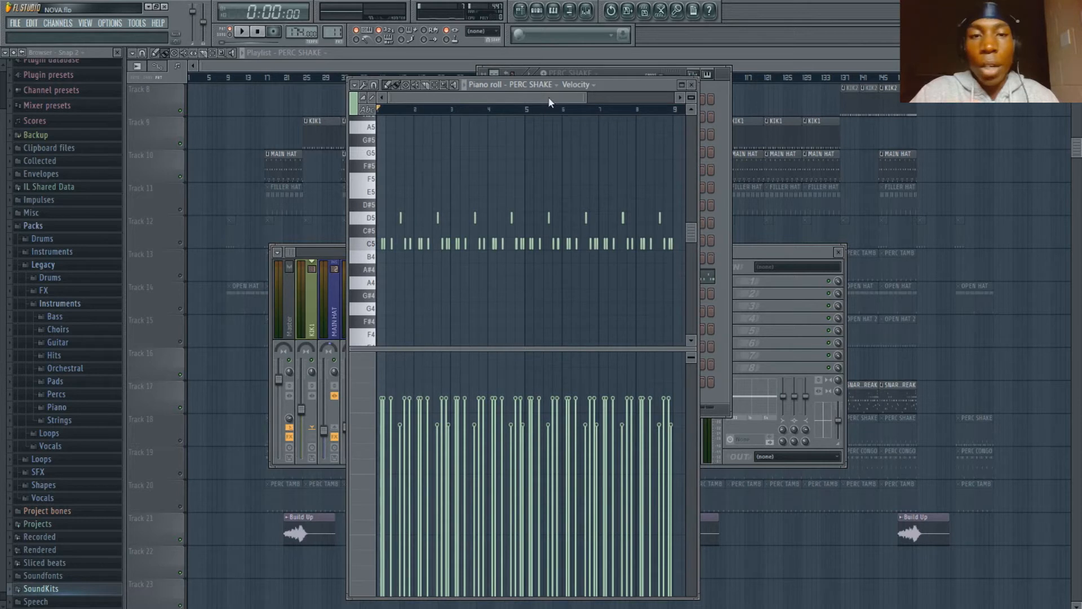
{"action": "key", "text": "space"}
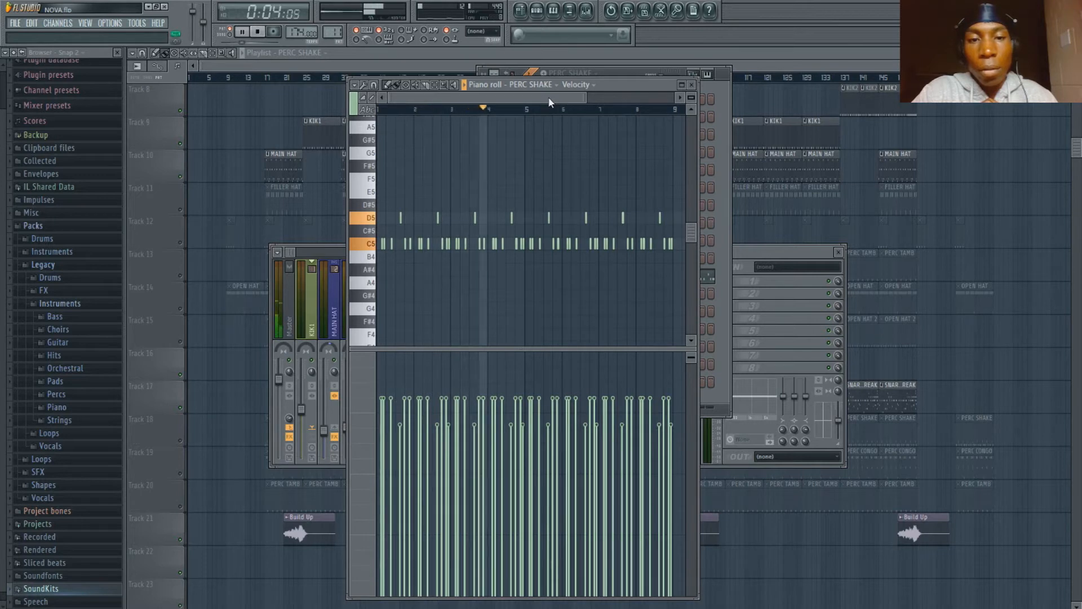
- Stop the PERC SHAKE playback and open the PERC CONGO pattern's notes in the piano roll
{"action": "key", "text": "space"}
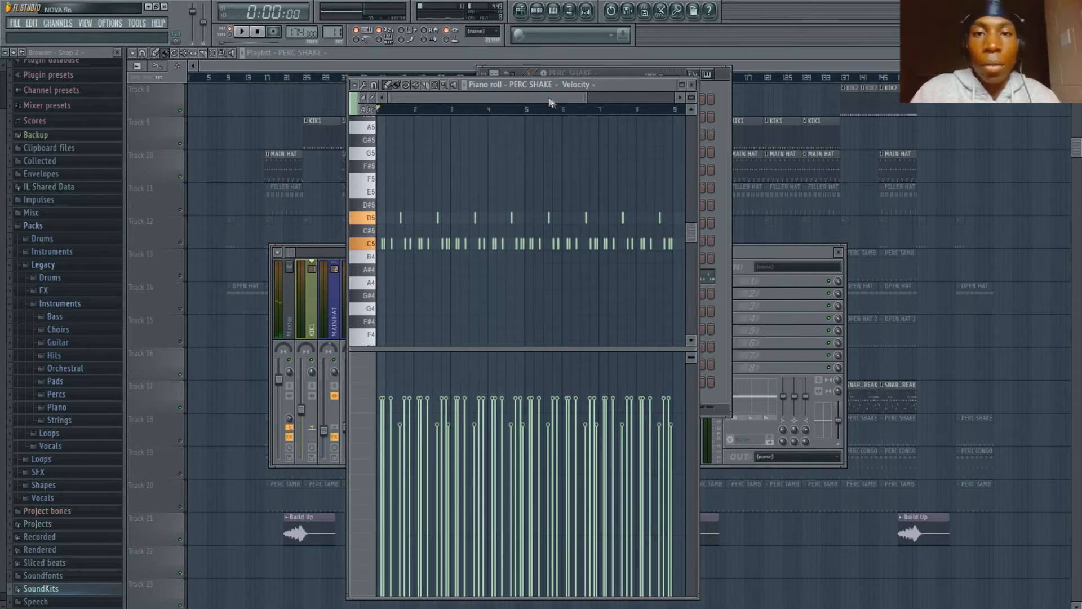
{"action": "left_click", "coordinate": [607, 73]}
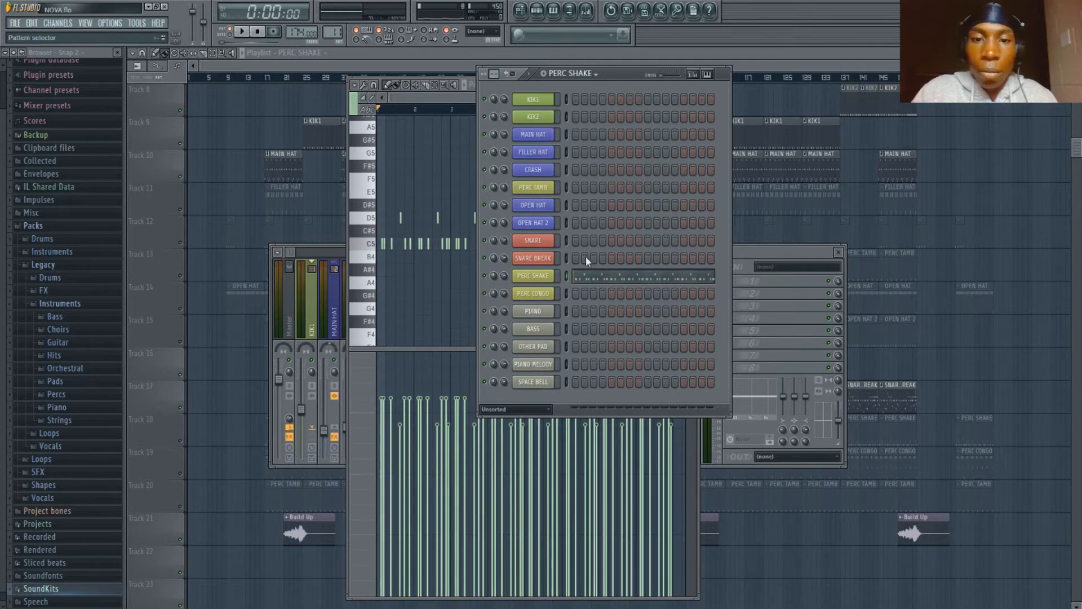
{"action": "key", "text": "Right"}
{"action": "left_click", "coordinate": [599, 293]}
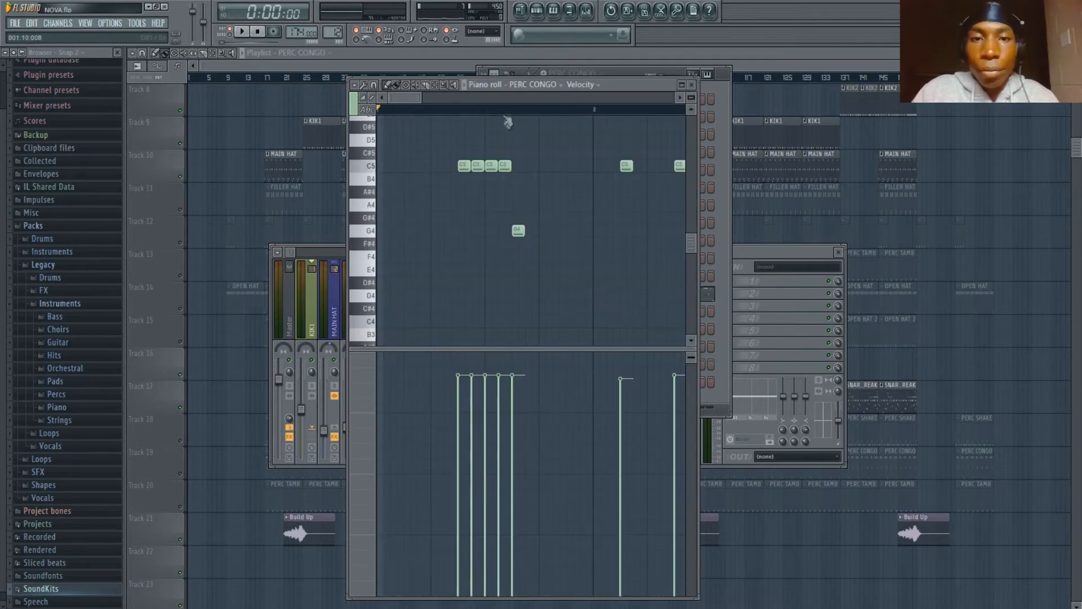
- Audition the PERC CONGO pattern with its full length of notes and velocities in view, and stop playback
{"action": "scroll", "coordinate": [499, 111], "scroll_direction": "down", "scroll_amount": 4}
{"action": "key", "text": "space"}
{"action": "scroll", "coordinate": [499, 111], "scroll_direction": "down", "scroll_amount": 2}
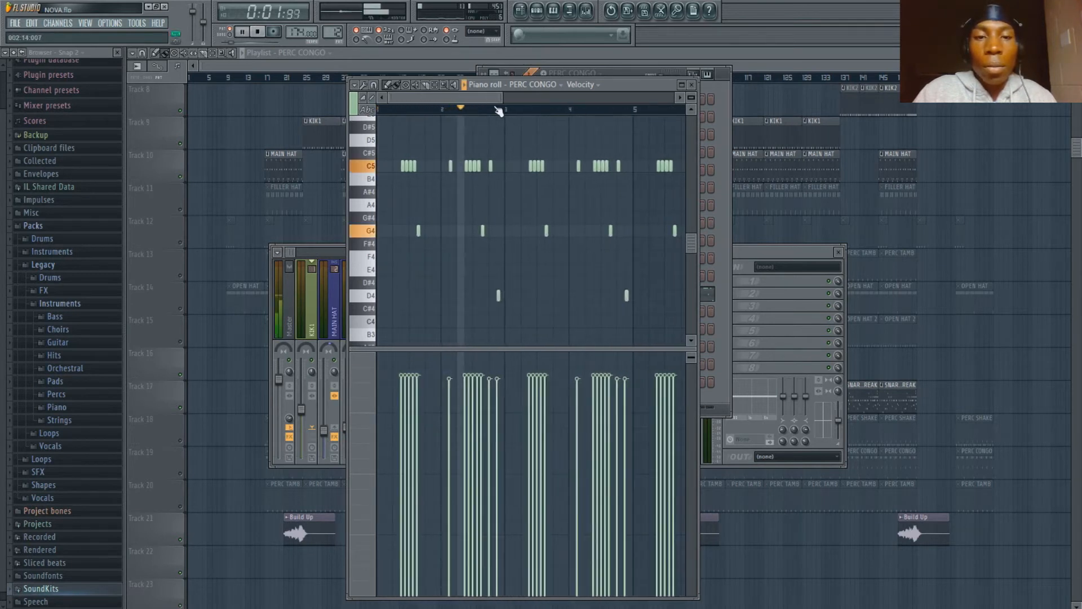
{"action": "scroll", "coordinate": [499, 111], "scroll_direction": "down", "scroll_amount": 3}
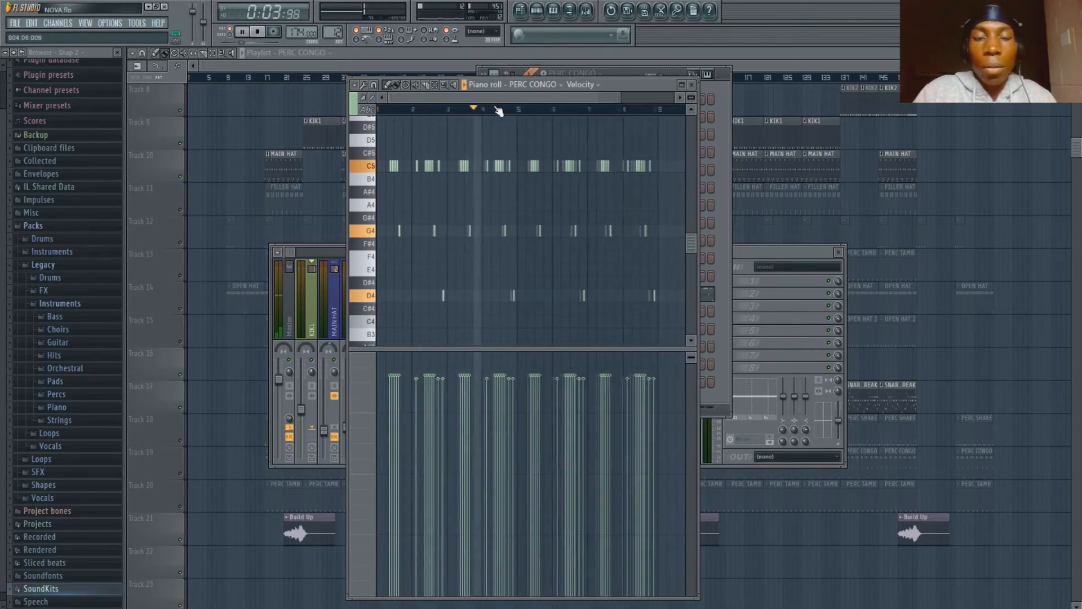
{"action": "scroll", "coordinate": [499, 111], "scroll_direction": "down", "scroll_amount": 1}
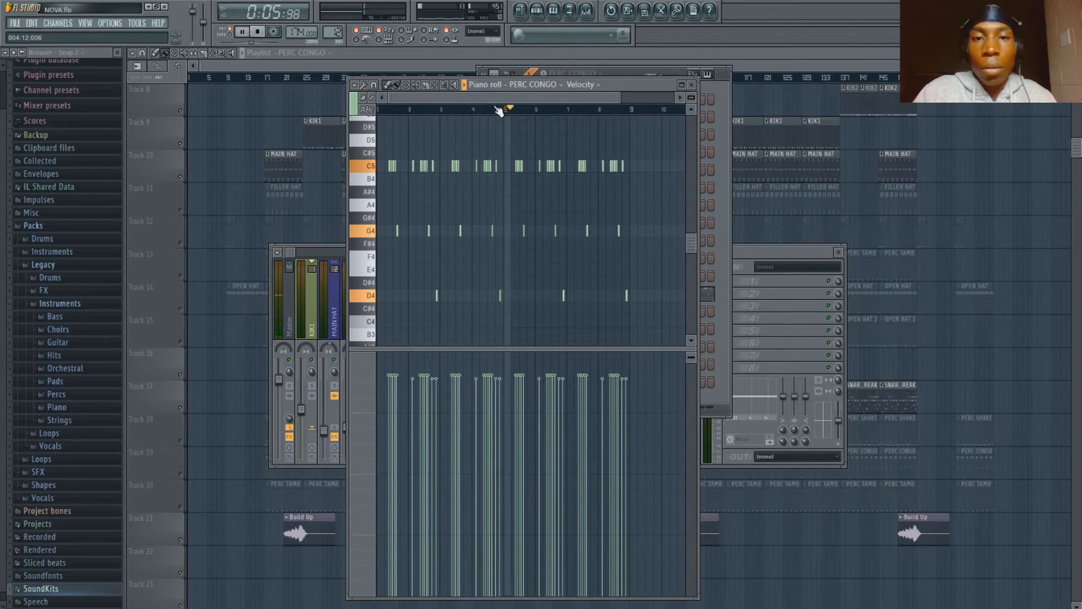
{"action": "scroll", "coordinate": [498, 111], "scroll_direction": "down", "scroll_amount": 2}
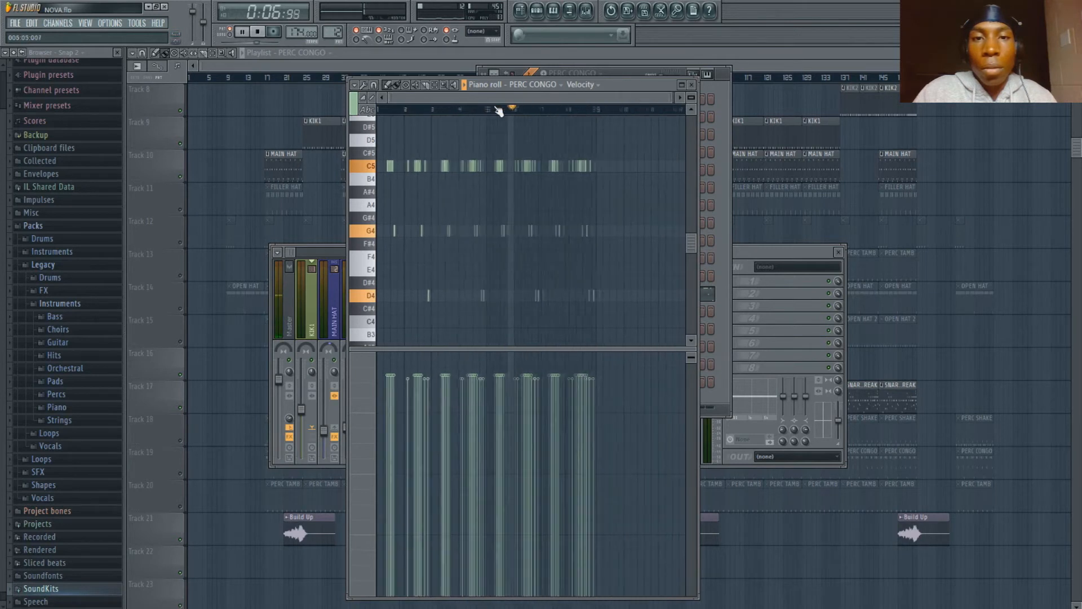
{"action": "key", "text": "space"}
- Return to the step sequencer, select the PERC TAMB pattern and open its notes in the piano roll
{"action": "left_click", "coordinate": [617, 74]}
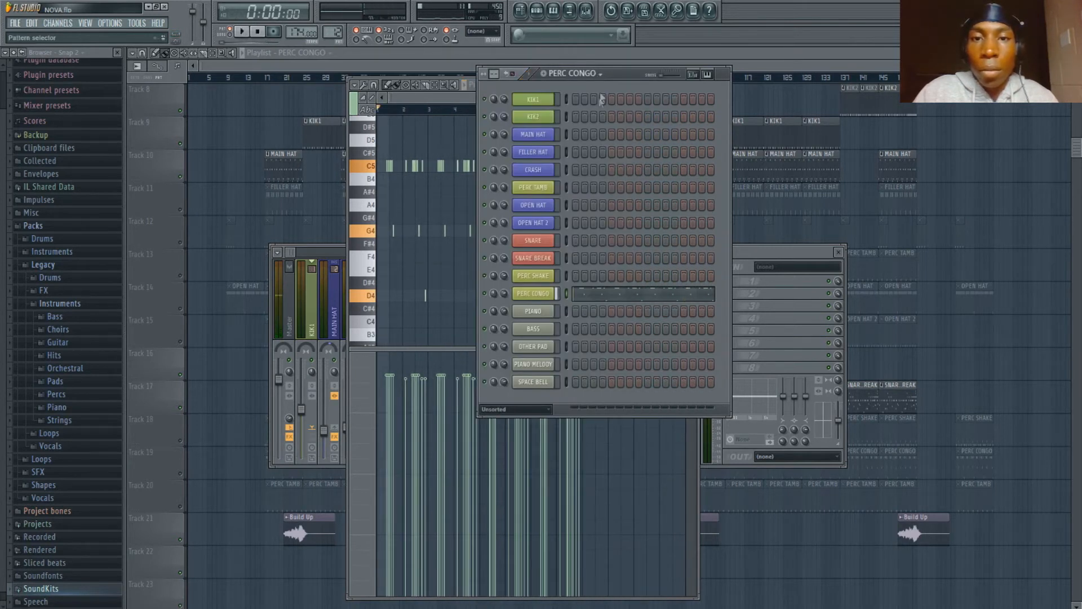
{"action": "left_click", "coordinate": [571, 165]}
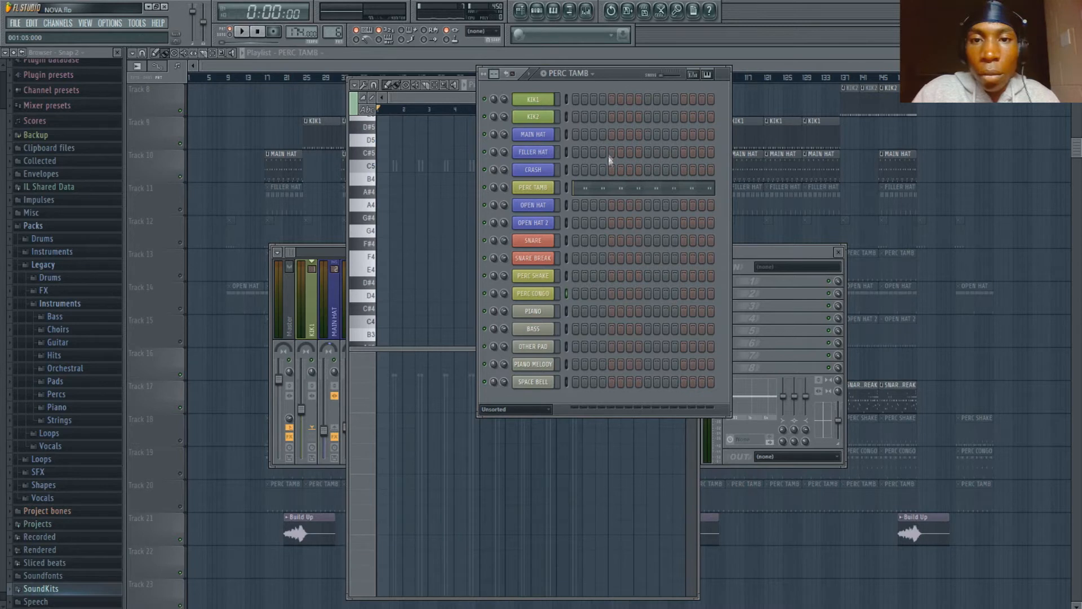
{"action": "left_click", "coordinate": [614, 191]}
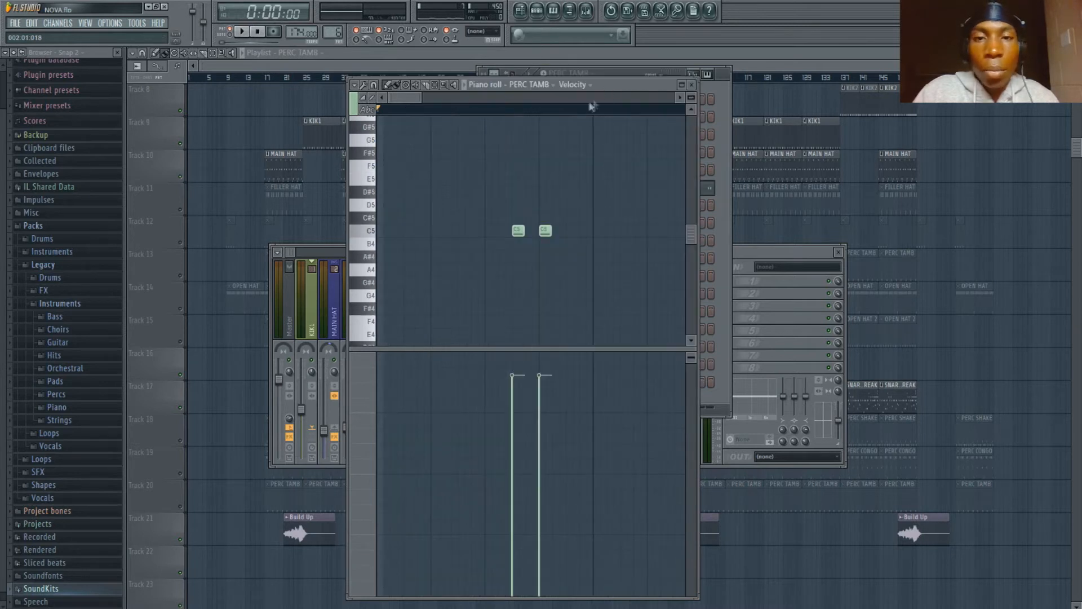
- Audition the PERC TAMB pattern while viewing its full length of notes and velocities, and stop playback
{"action": "scroll", "coordinate": [590, 117], "scroll_direction": "down", "scroll_amount": 4}
{"action": "key", "text": "space"}
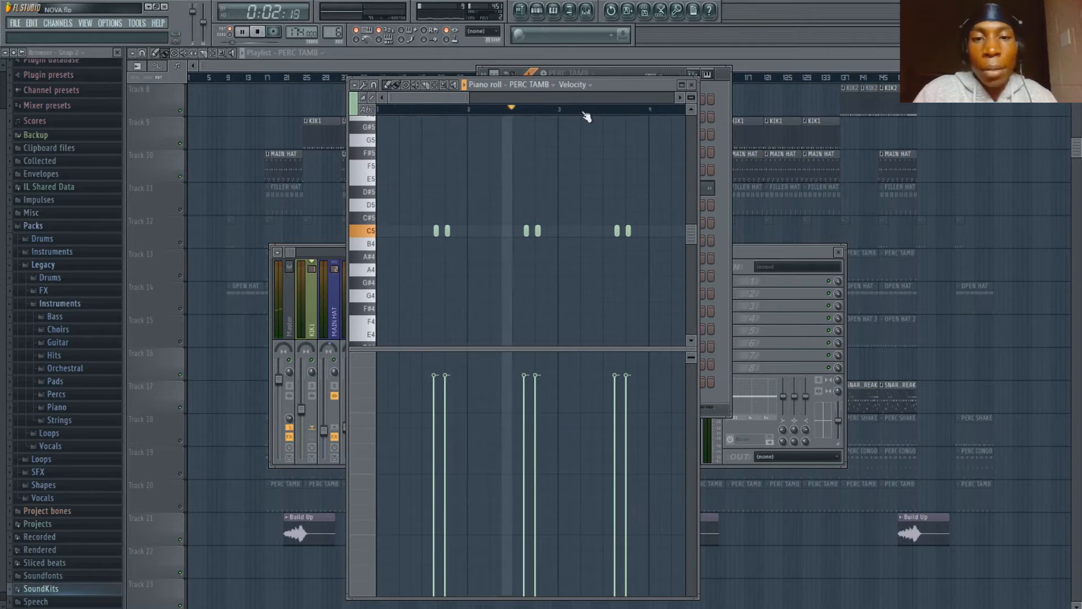
{"action": "scroll", "coordinate": [587, 116], "scroll_direction": "down", "scroll_amount": 5}
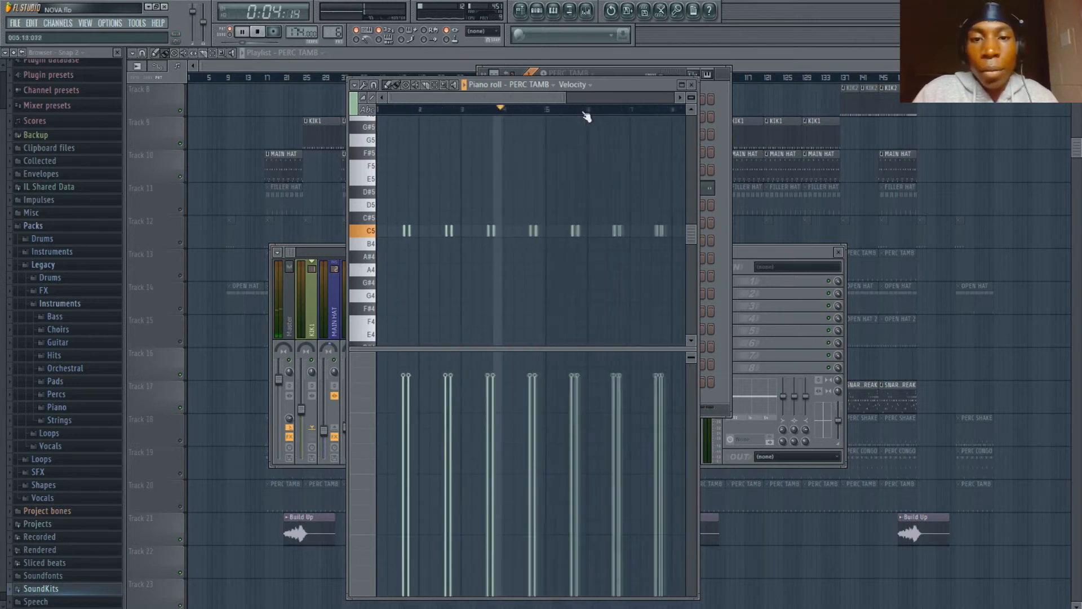
{"action": "key", "text": "space"}
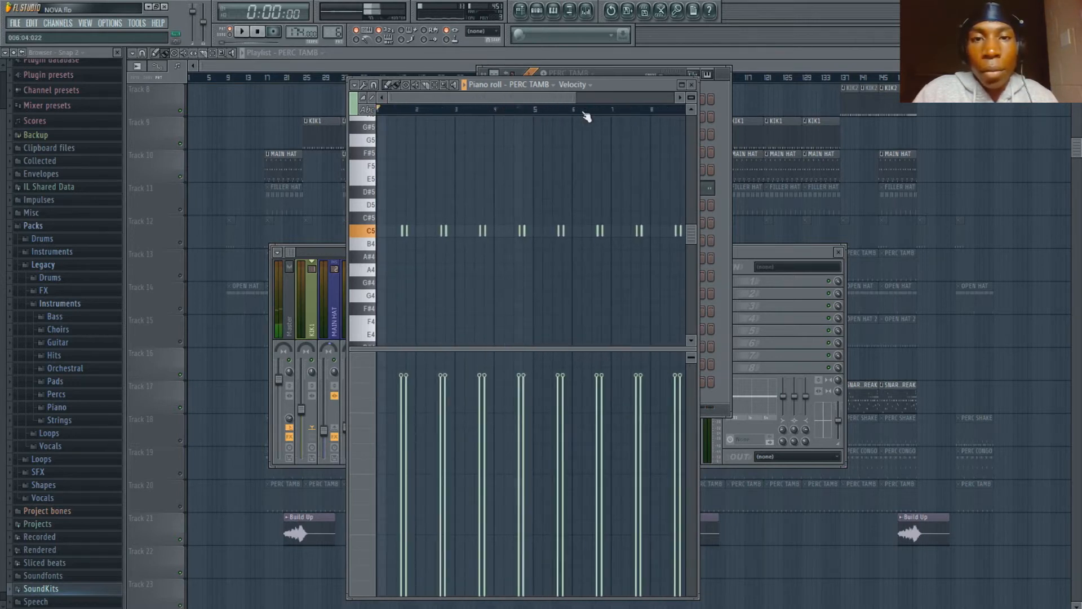
- Return to the playlist and unmute Tracks 11 to 15 and Tracks 18 to 20
{"action": "left_click", "coordinate": [615, 76]}
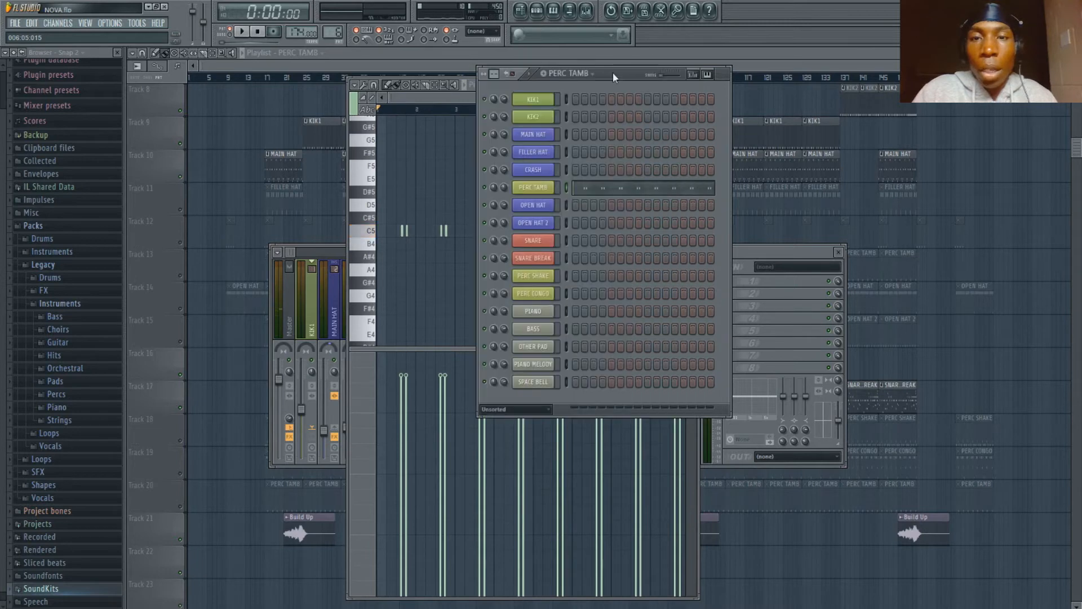
{"action": "left_click", "coordinate": [383, 70]}
{"action": "left_click", "coordinate": [181, 210]}
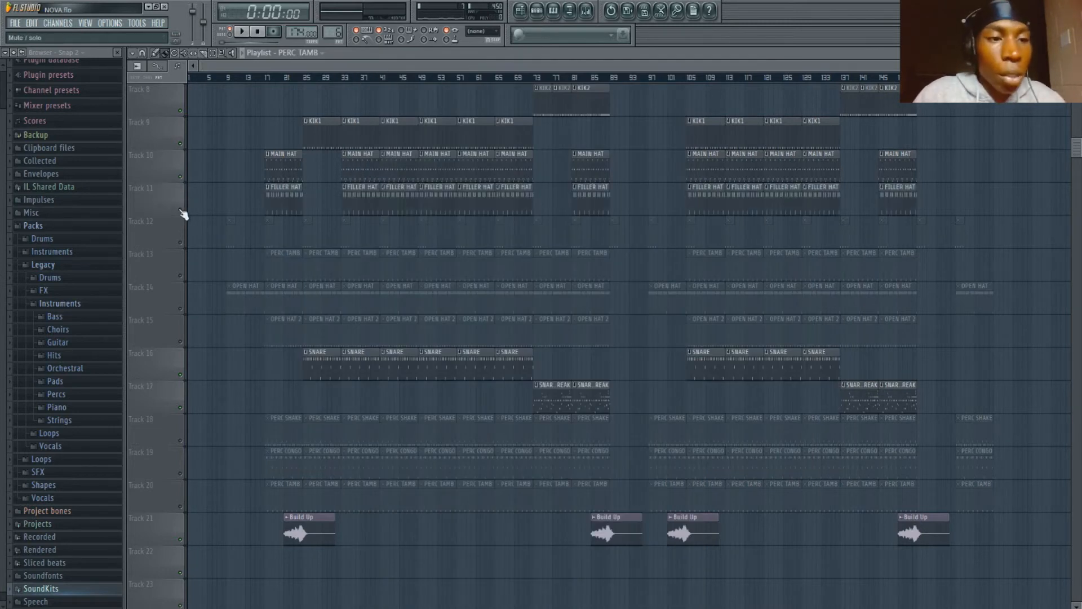
{"action": "left_click", "coordinate": [181, 243]}
{"action": "left_click", "coordinate": [181, 276]}
{"action": "left_click", "coordinate": [181, 308]}
{"action": "left_click", "coordinate": [181, 341]}
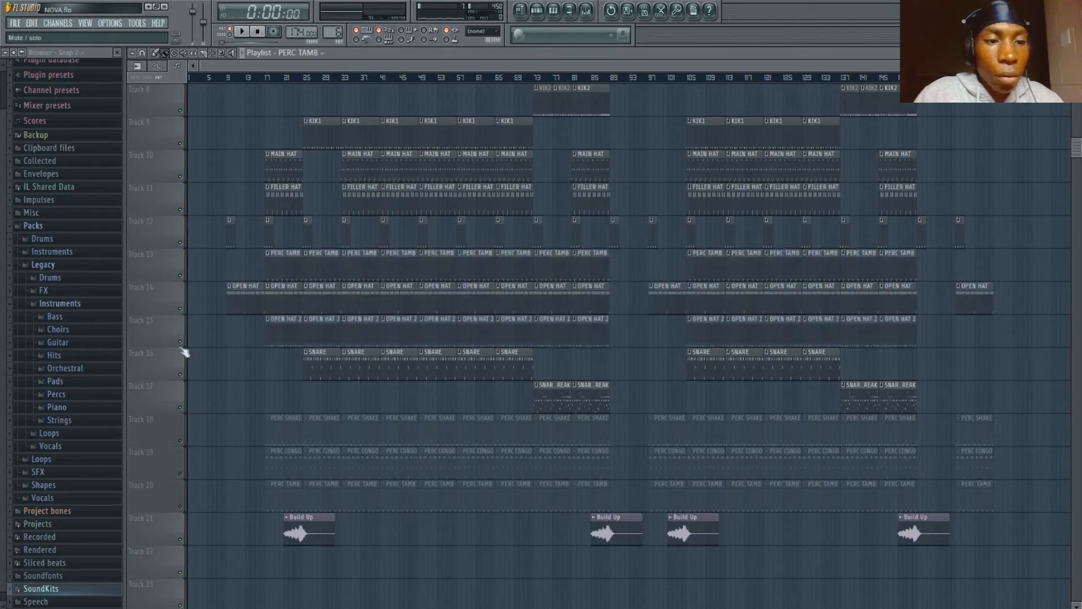
{"action": "left_click", "coordinate": [181, 440]}
{"action": "left_click", "coordinate": [181, 473]}
{"action": "left_click", "coordinate": [181, 506]}
- Play the drum arrangement in the playlist, bring up the step sequencer during playback and stop it
{"action": "scroll", "coordinate": [314, 265], "scroll_direction": "up", "scroll_amount": 5}
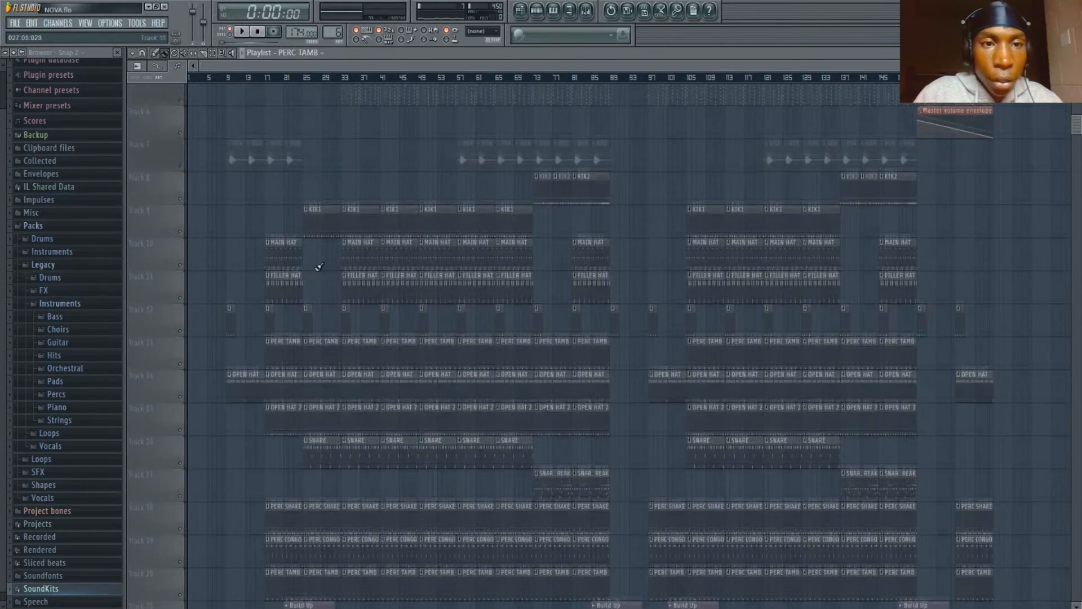
{"action": "key", "text": "space"}
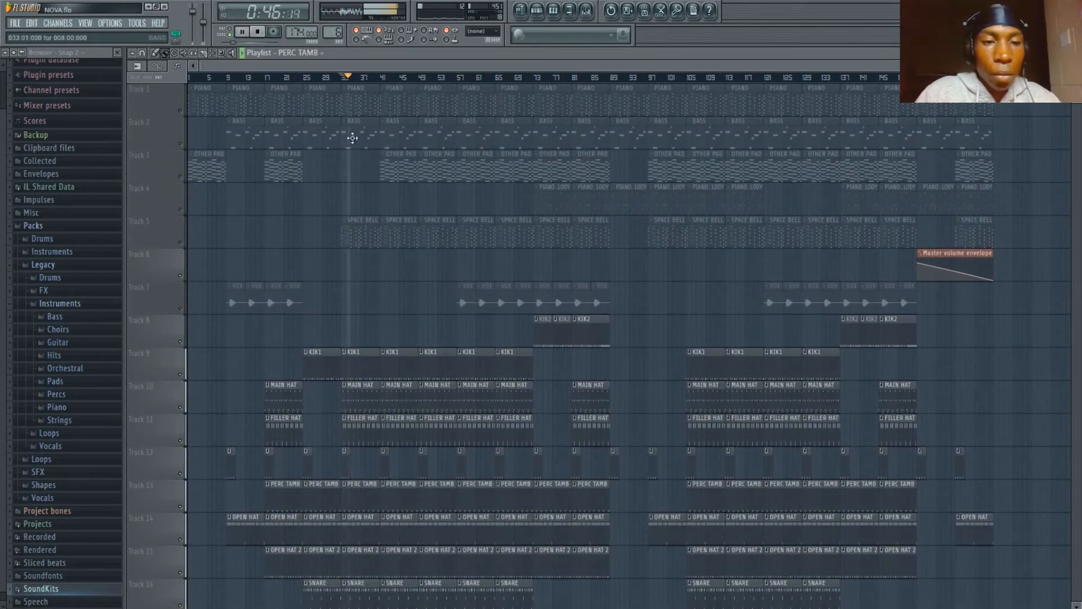
{"action": "left_click", "coordinate": [538, 11]}
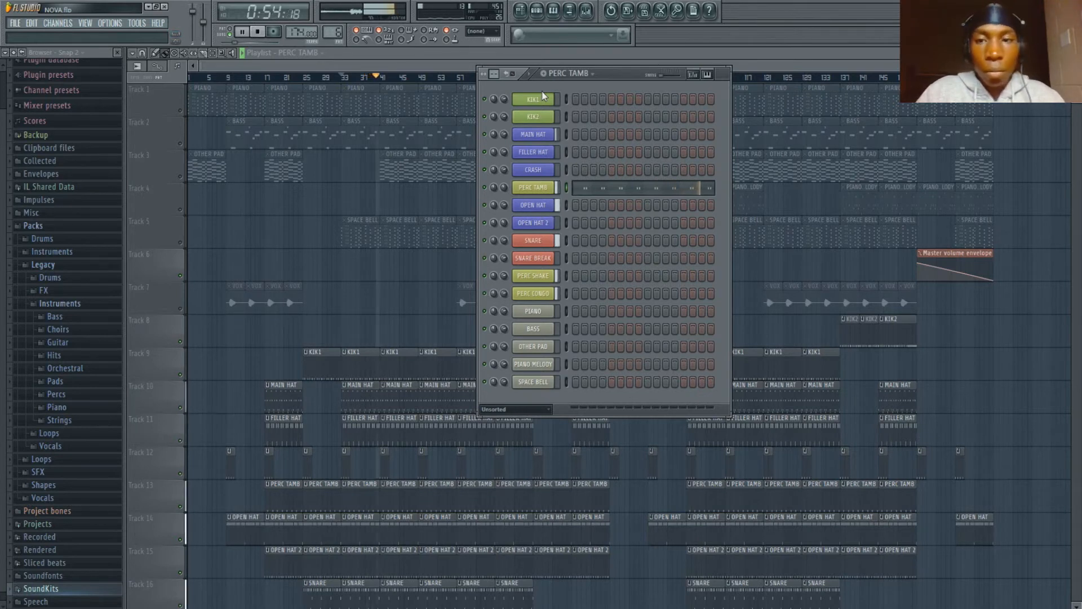
{"action": "key", "text": "space"}
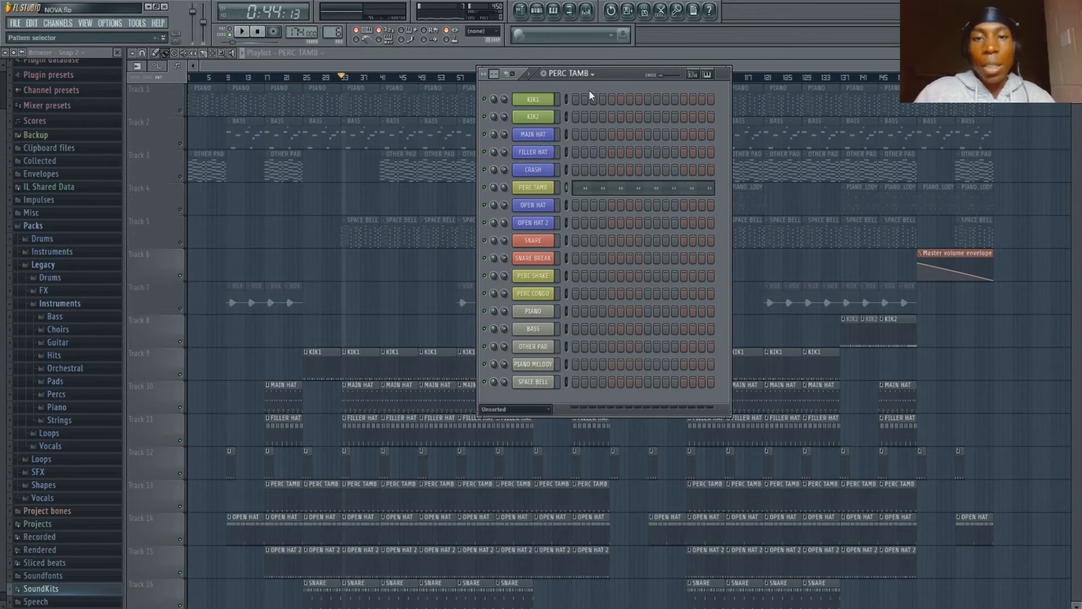
- Select the PIANO pattern, switch playback to pattern mode, audition the part and stop it
{"action": "left_click", "coordinate": [575, 262]}
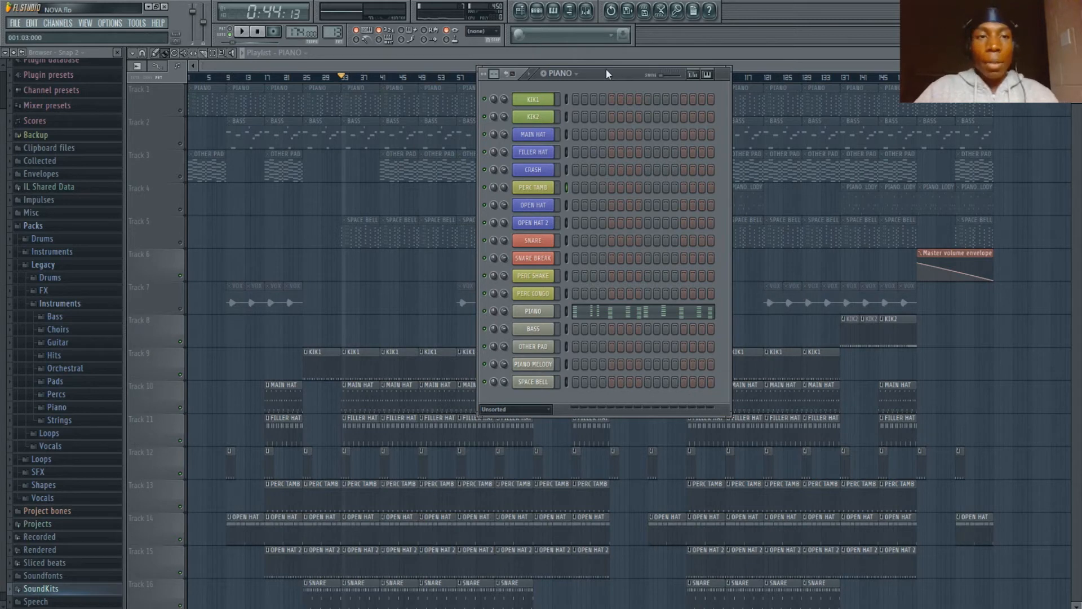
{"action": "left_click", "coordinate": [230, 32]}
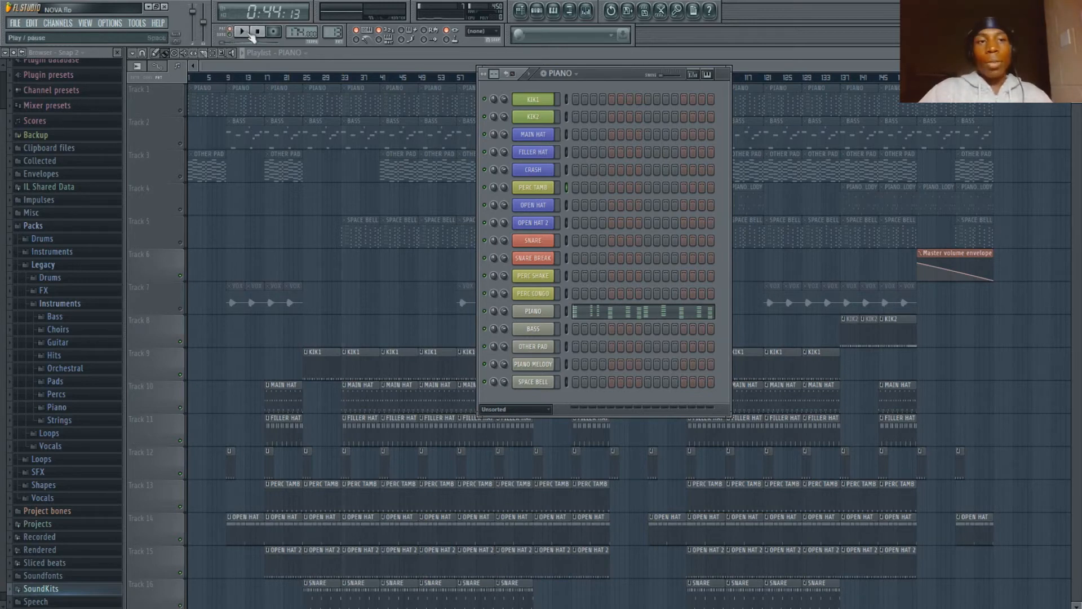
{"action": "left_click_drag", "start_coordinate": [586, 72], "coordinate": [585, 73]}
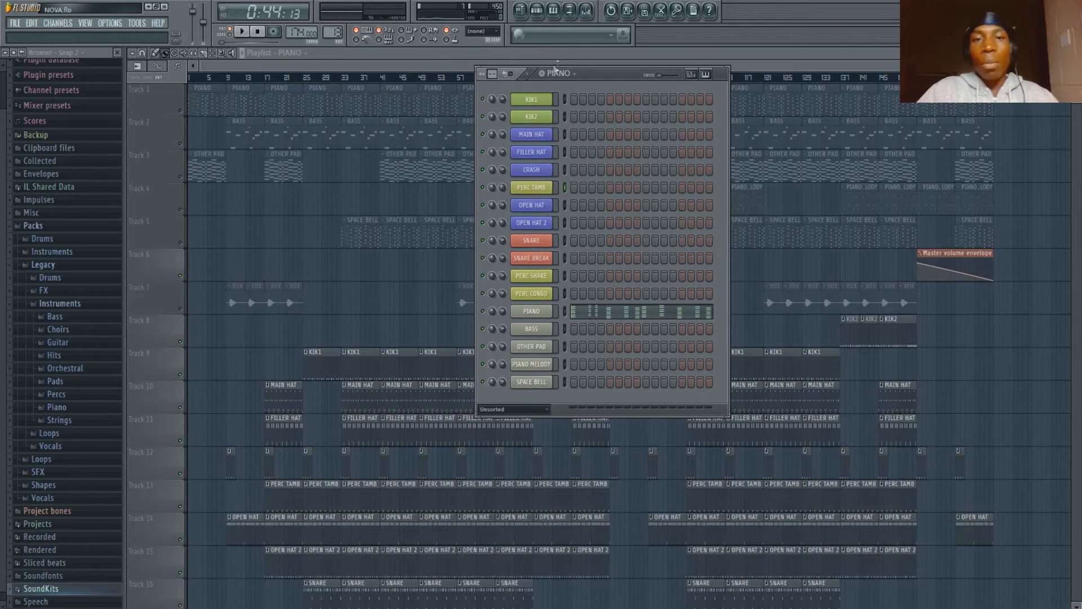
{"action": "key", "text": "space"}
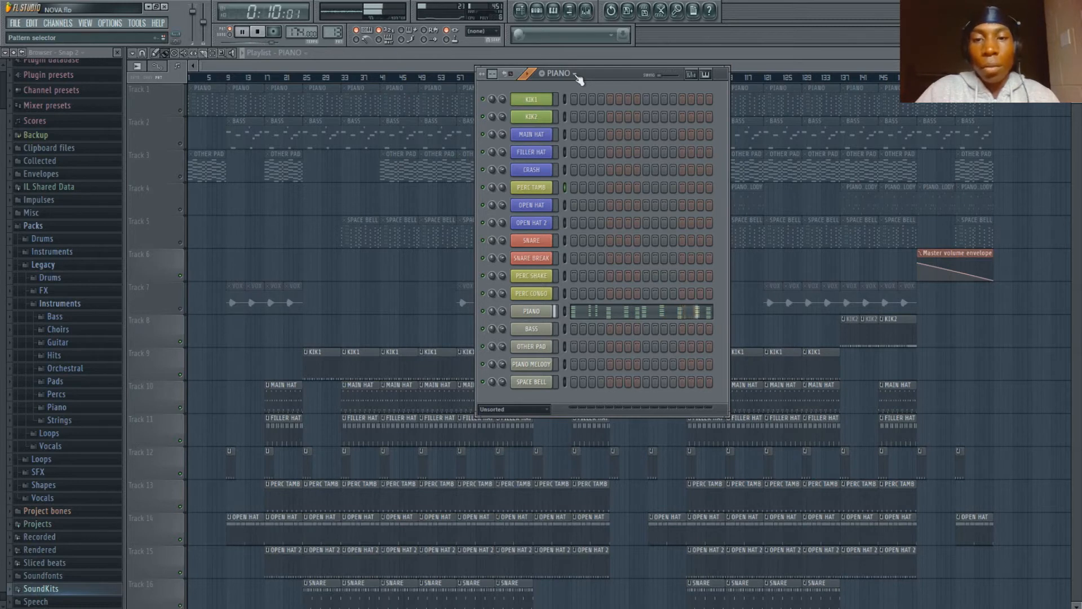
{"action": "key", "text": "space"}
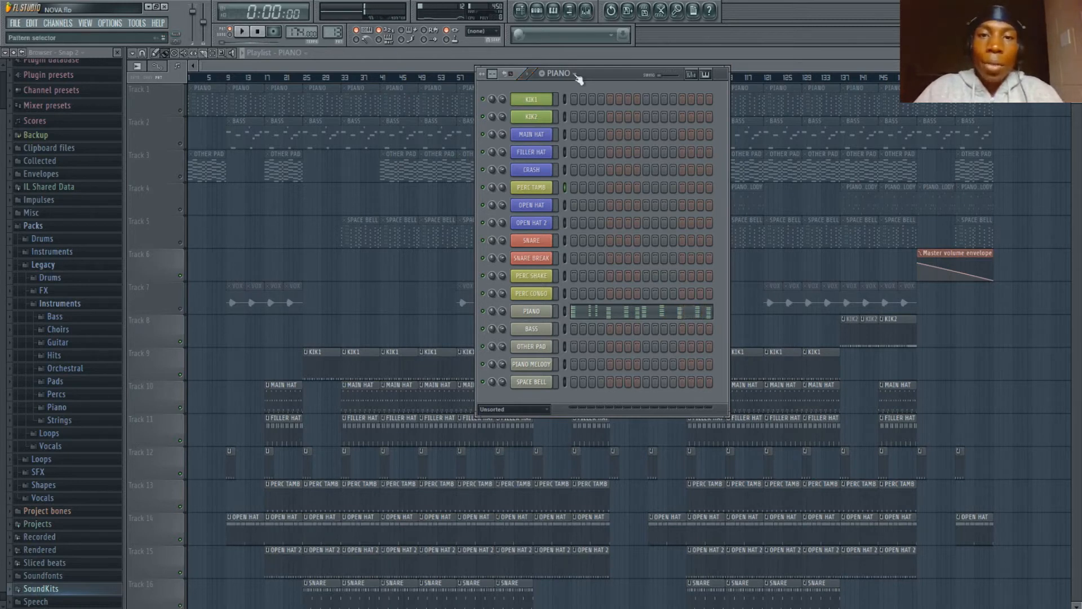
- Select the BASS pattern, audition it from the step sequencer and stop playback
{"action": "key", "text": "Right"}
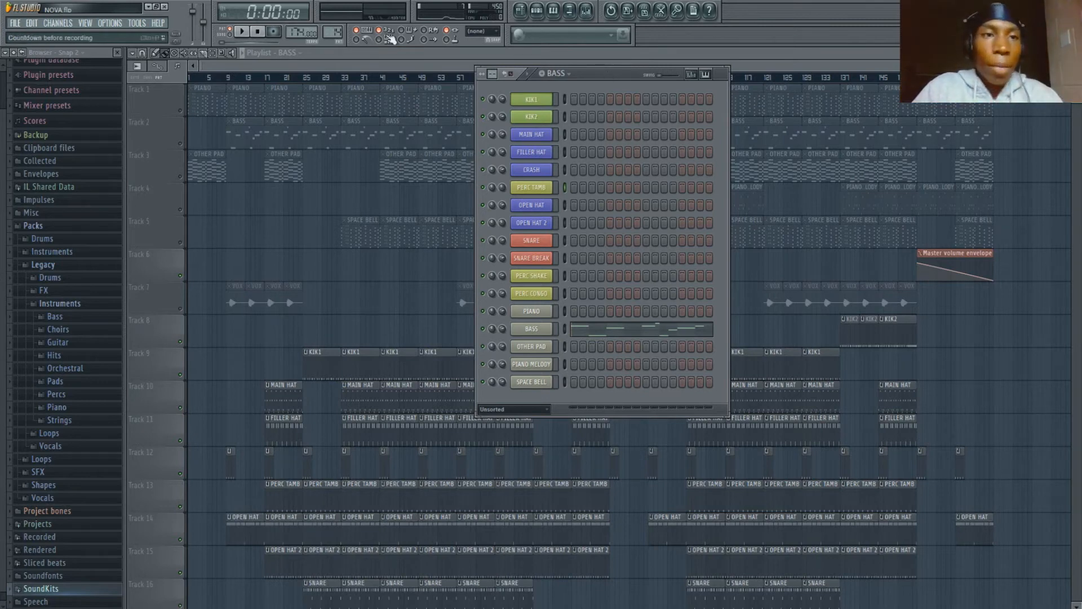
{"action": "left_click_drag", "start_coordinate": [603, 72], "coordinate": [598, 50]}
{"action": "key", "text": "space"}
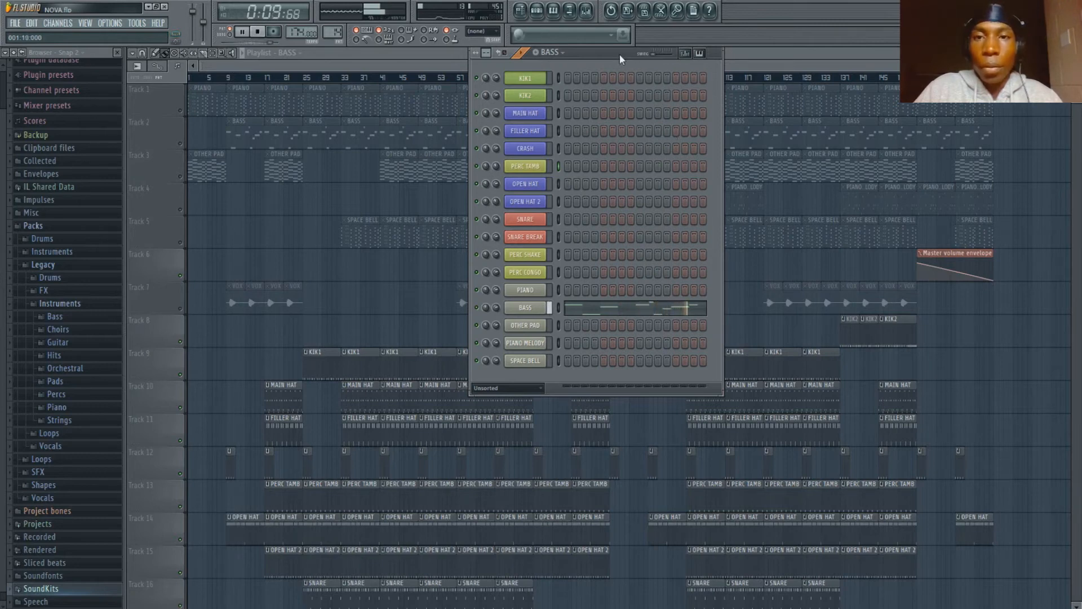
{"action": "left_click_drag", "start_coordinate": [615, 52], "coordinate": [619, 86]}
{"action": "key", "text": "space"}
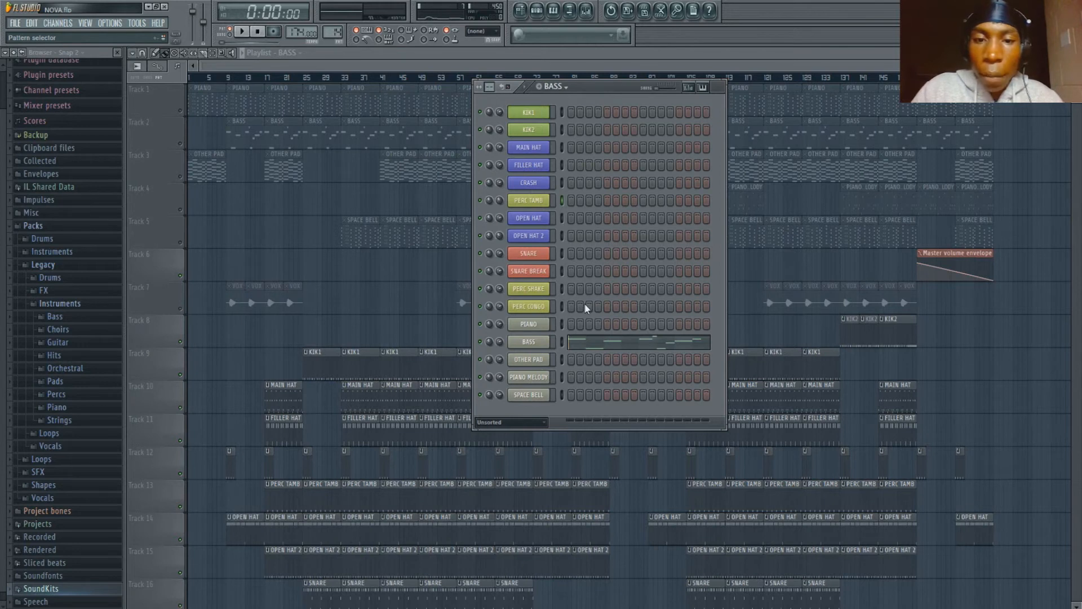
- Select the OTHER PAD pattern, play it in the step sequencer and stop playback
{"action": "key", "text": "KP_Add"}
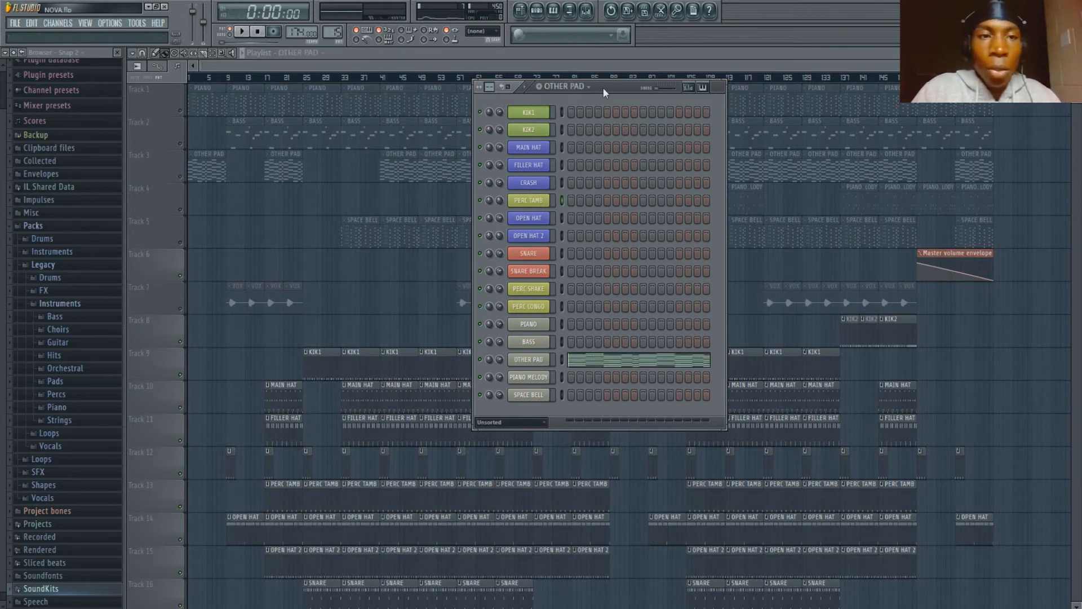
{"action": "key", "text": "space"}
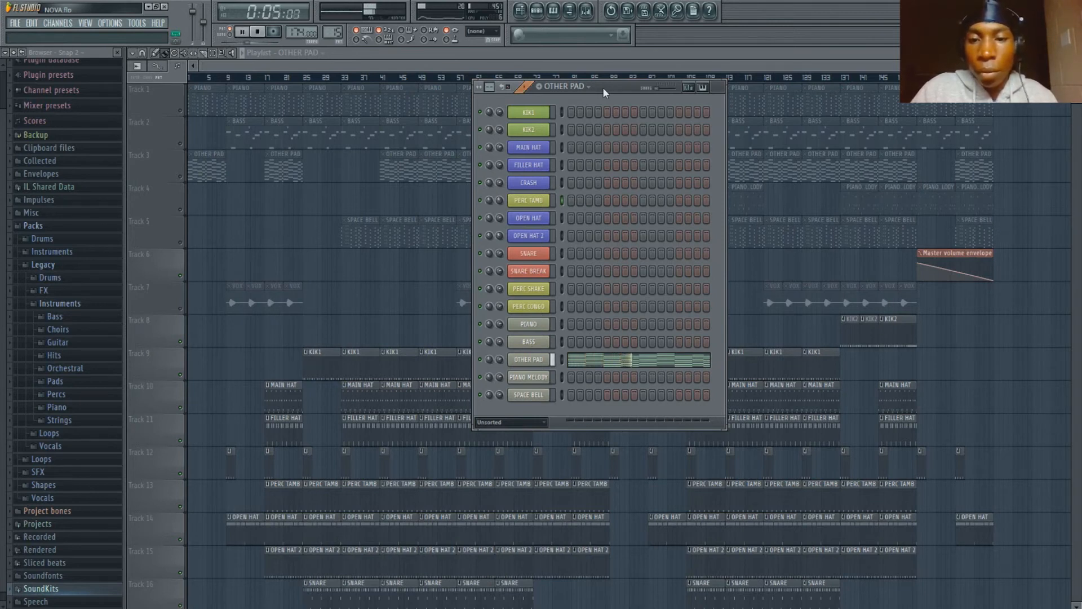
{"action": "key", "text": "space"}
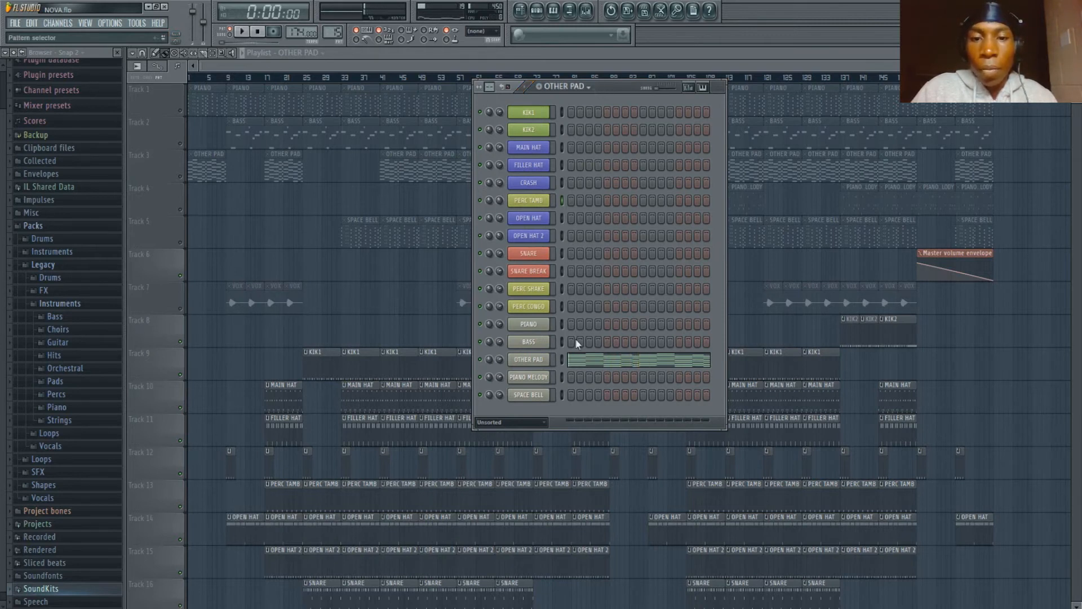
- Select the SPACE BELL pattern, return to the step sequencer and start playing it in pattern mode
{"action": "key", "text": "KP_Add"}
{"action": "key", "text": "KP_Add"}
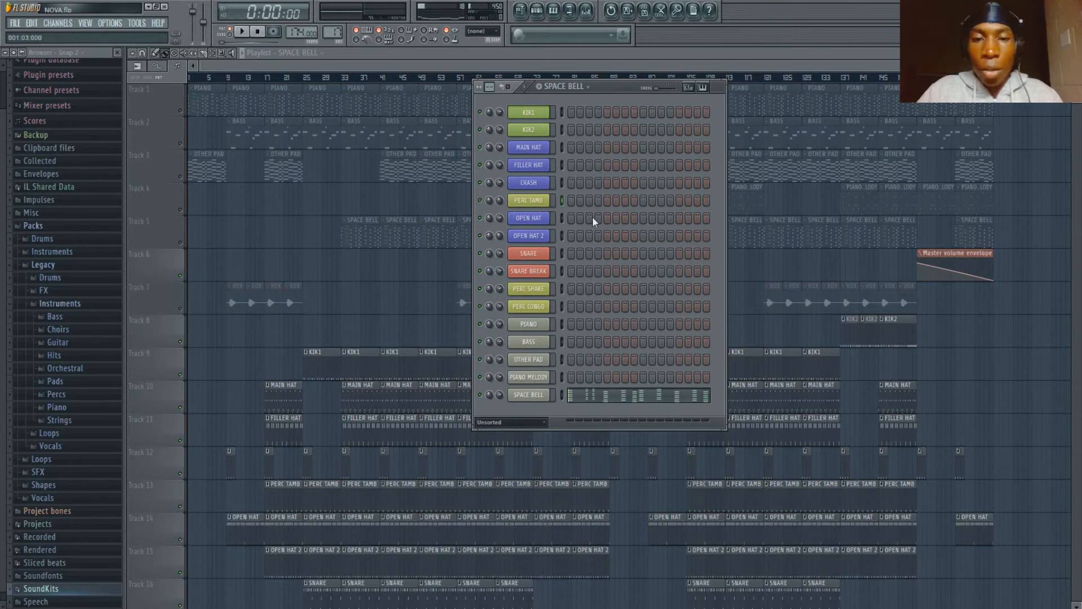
{"action": "left_click", "coordinate": [533, 326]}
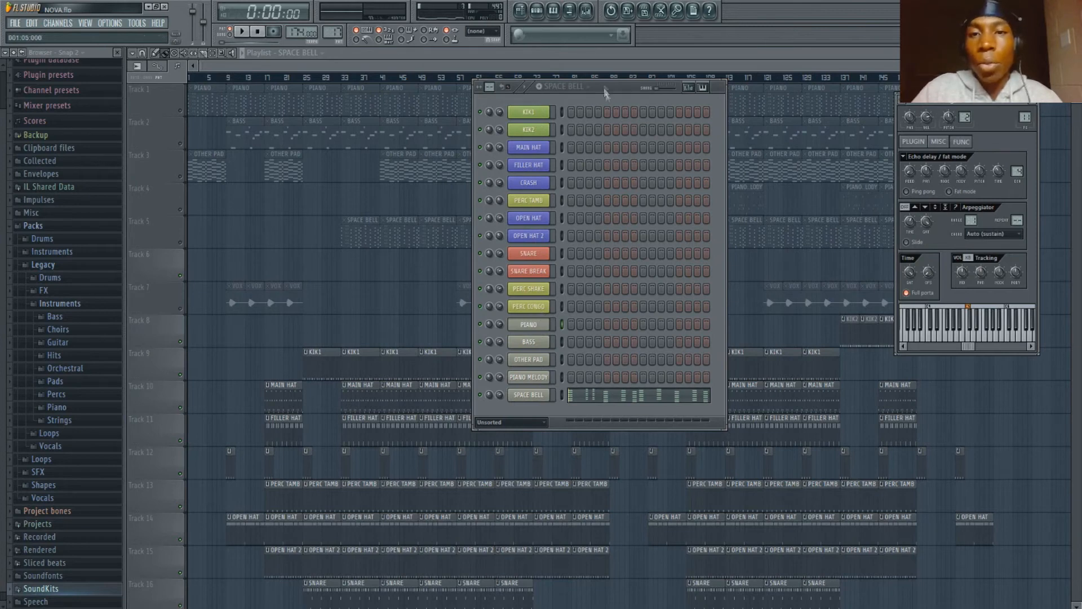
{"action": "left_click", "coordinate": [599, 78]}
{"action": "key", "text": "F6"}
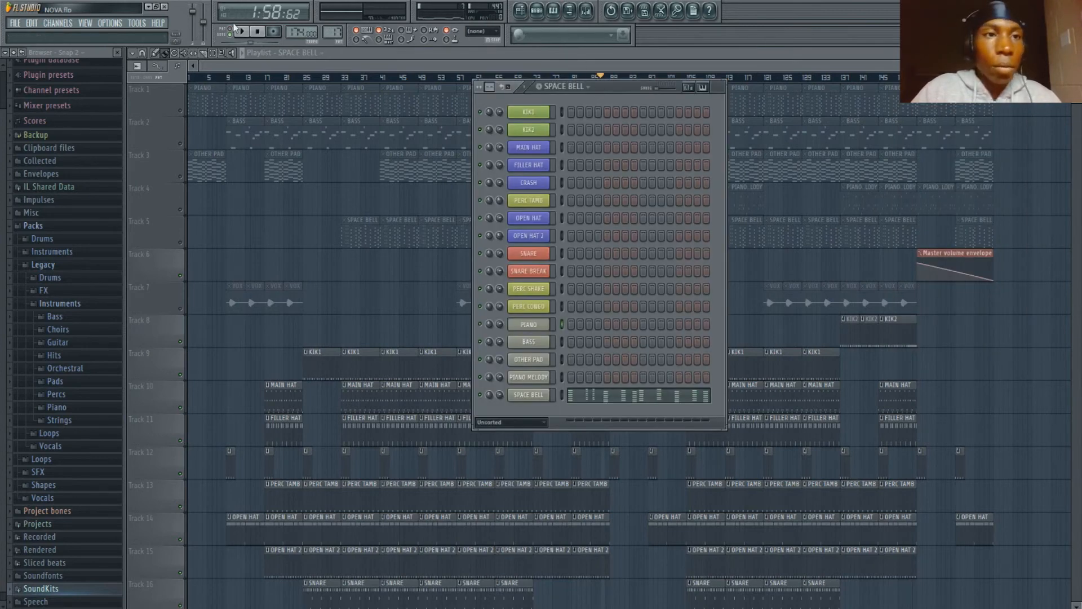
{"action": "key", "text": "space"}
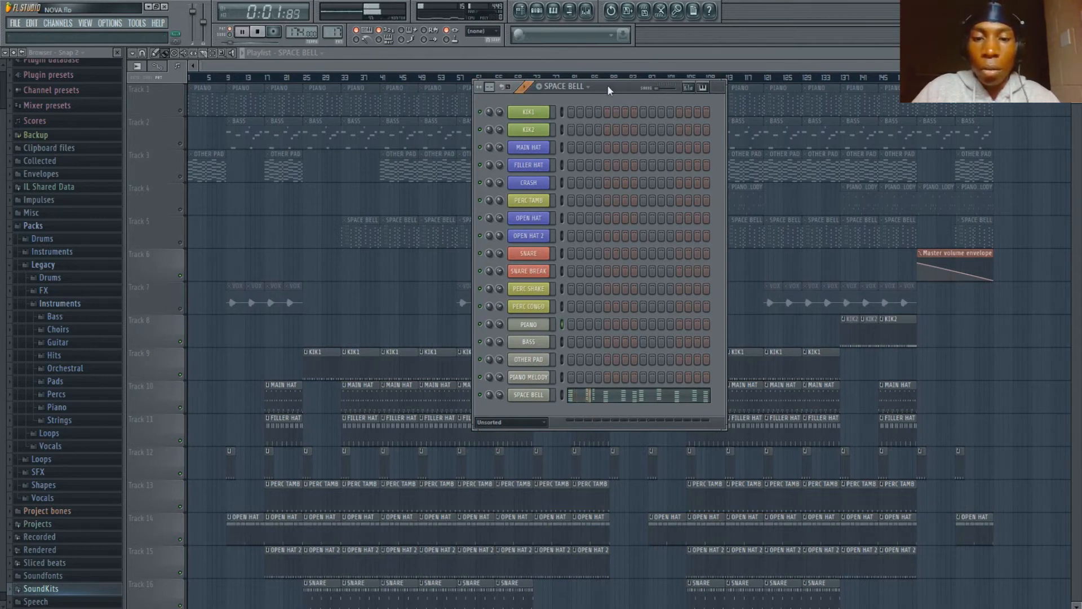
- Open the SPACE BELL notes in the piano roll, view the whole part, return to the step sequencer and stop playback
{"action": "left_click", "coordinate": [608, 396]}
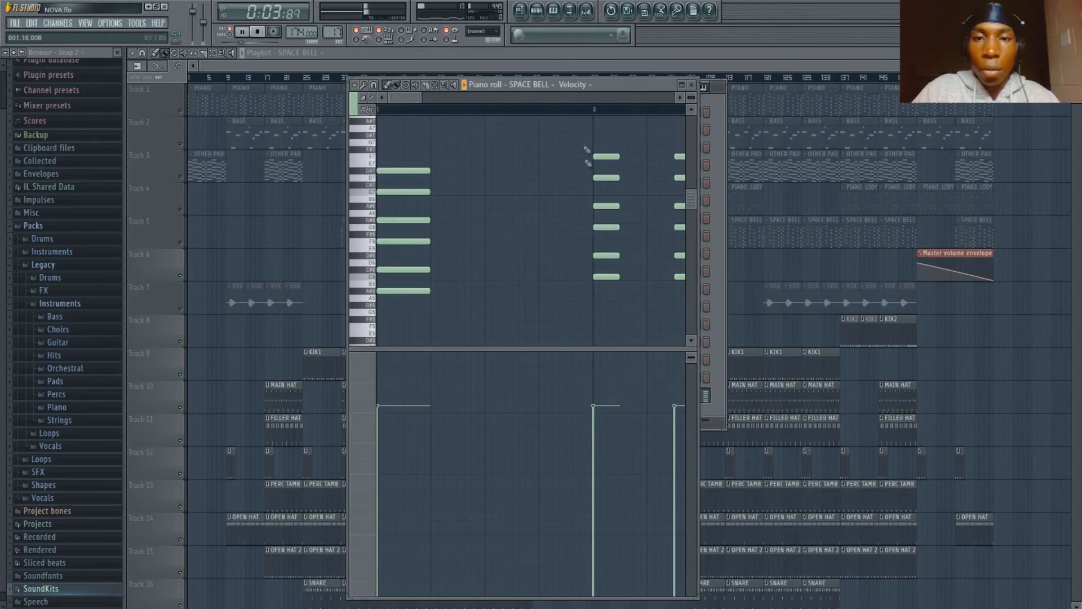
{"action": "scroll", "coordinate": [571, 115], "scroll_direction": "down", "scroll_amount": 5}
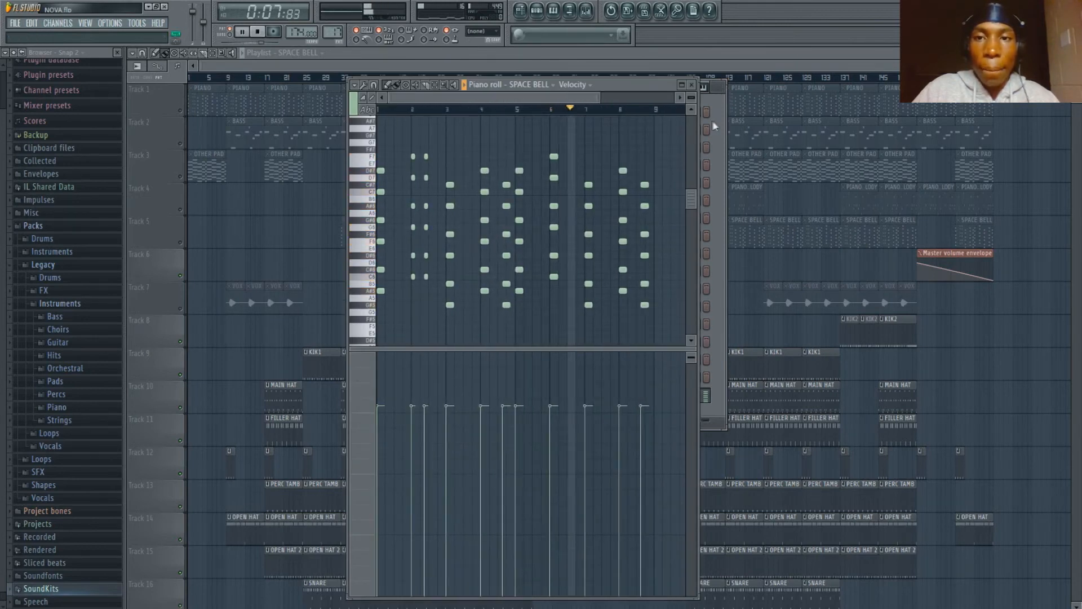
{"action": "key", "text": "F6"}
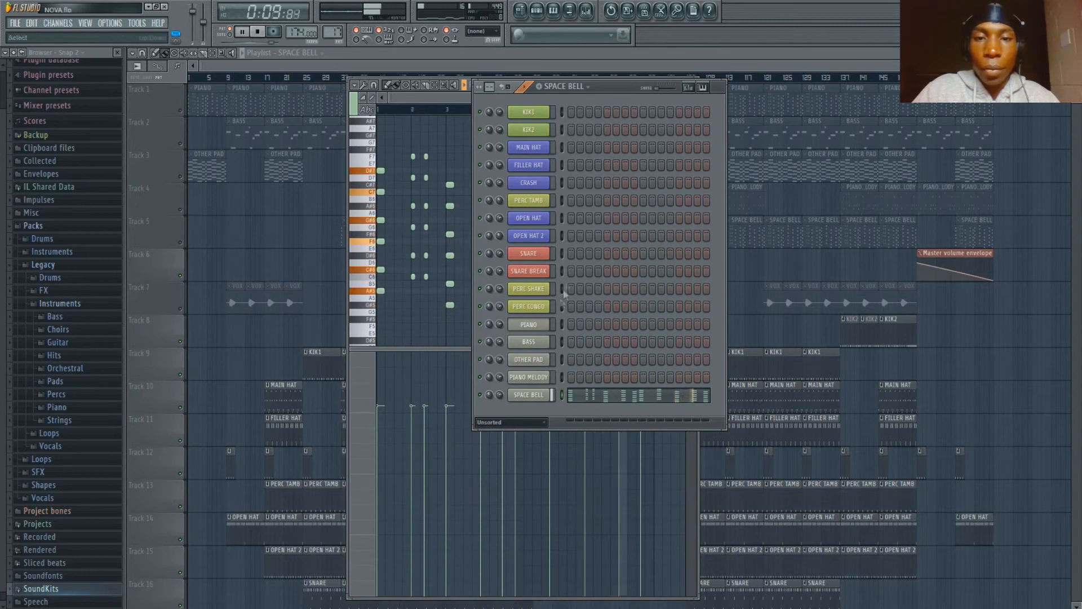
{"action": "key", "text": "space"}
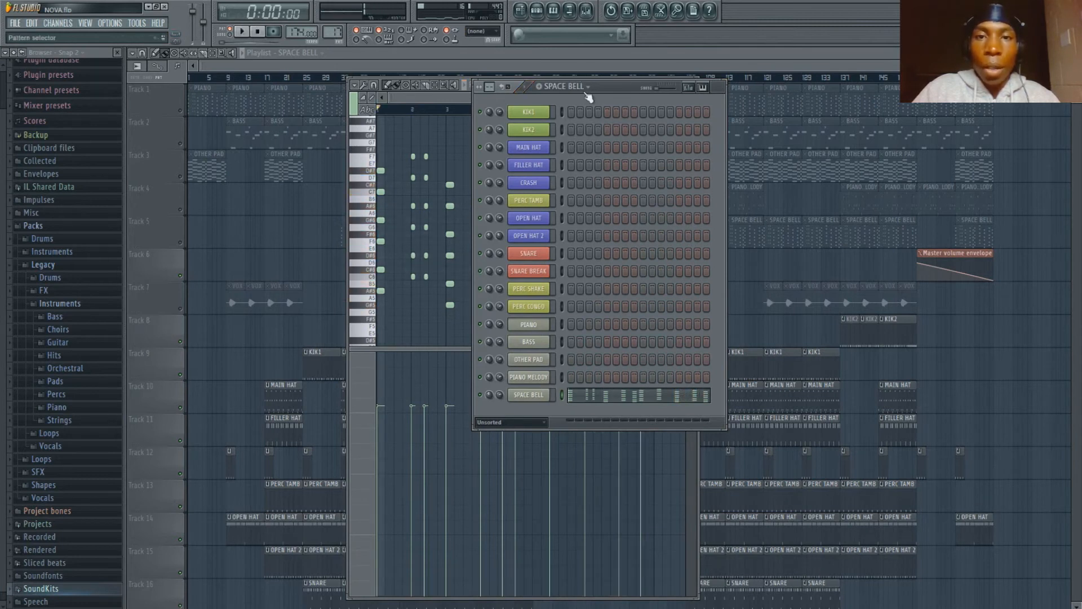
- Select the PIANO MELODY pattern, audition it from the step sequencer and stop playback
{"action": "key", "text": "Left"}
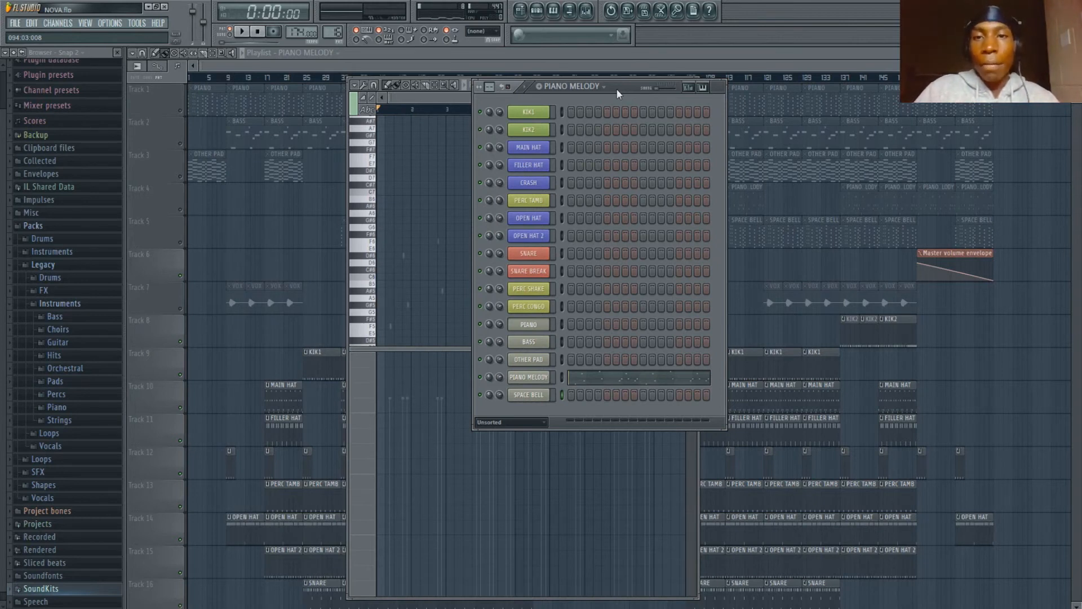
{"action": "key", "text": "space"}
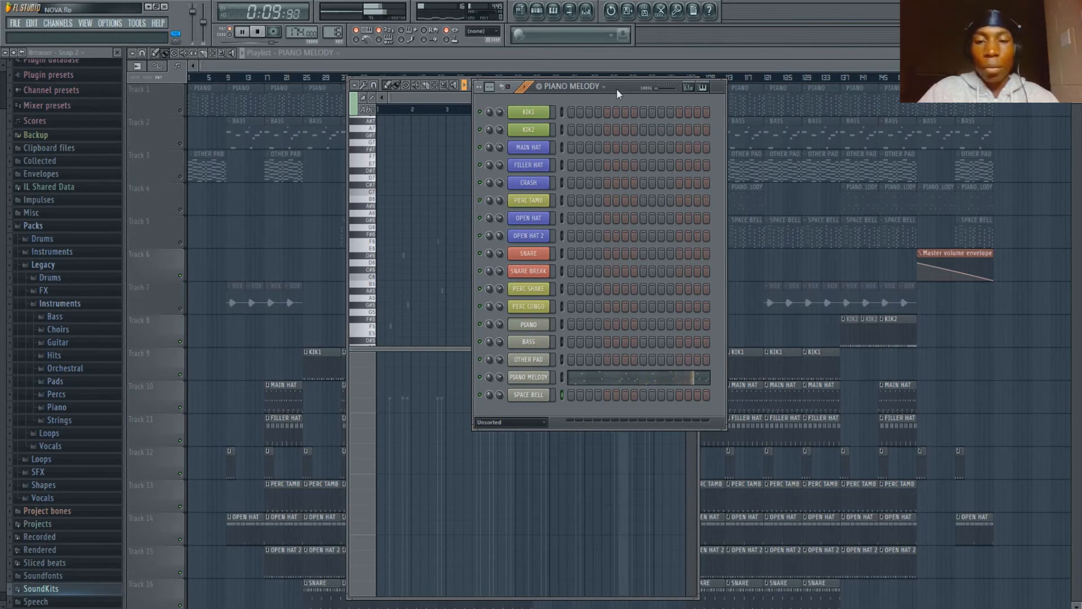
{"action": "key", "text": "space"}
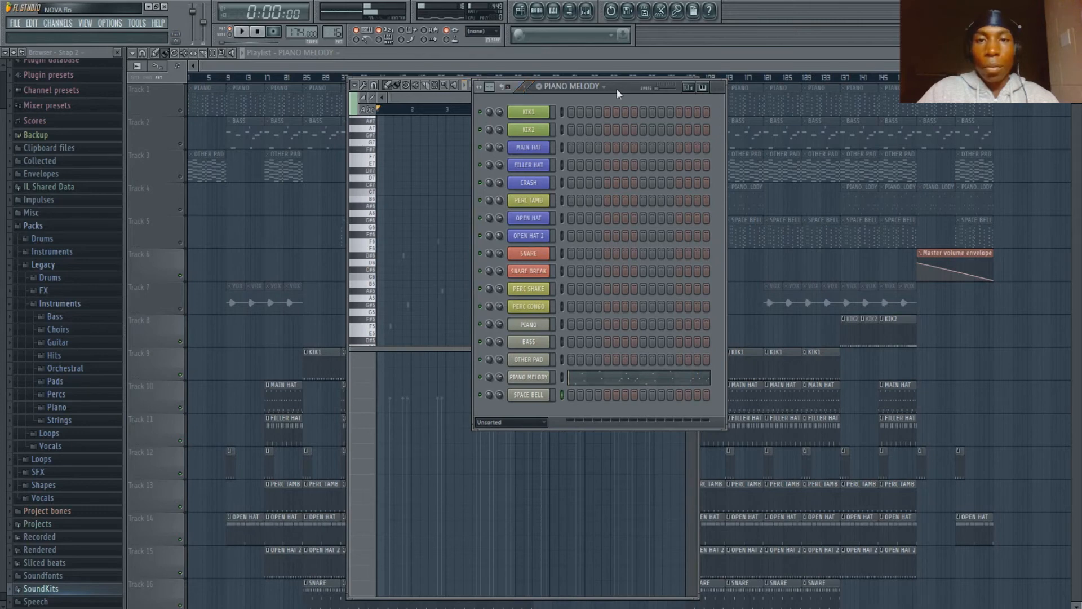
- Move the step sequencer aside, uncover the piano roll and bring the playlist to the front
{"action": "left_click_drag", "start_coordinate": [625, 90], "coordinate": [766, 100]}
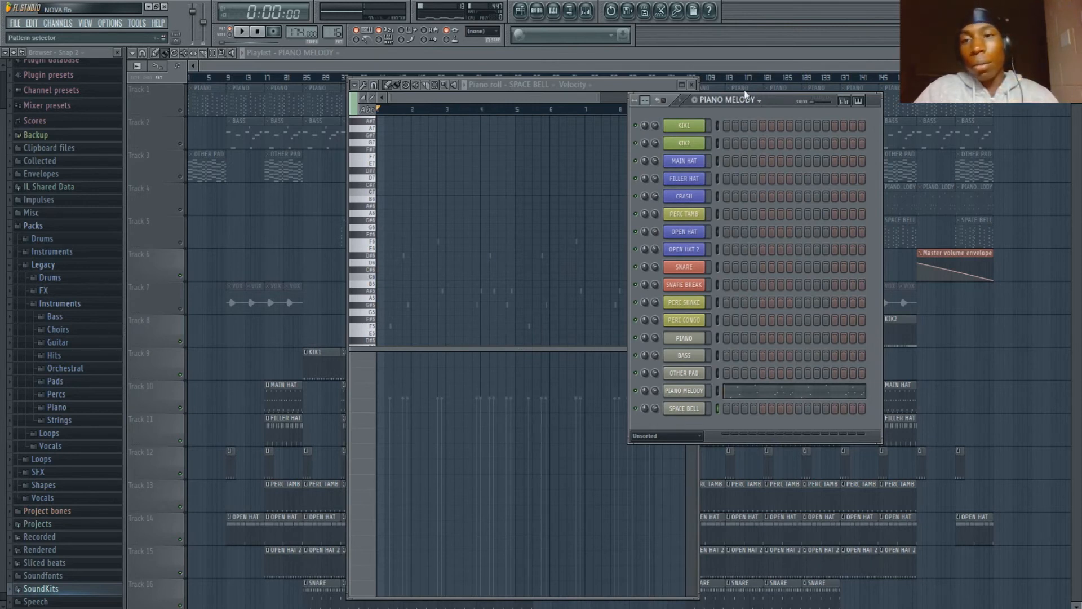
{"action": "left_click", "coordinate": [551, 96]}
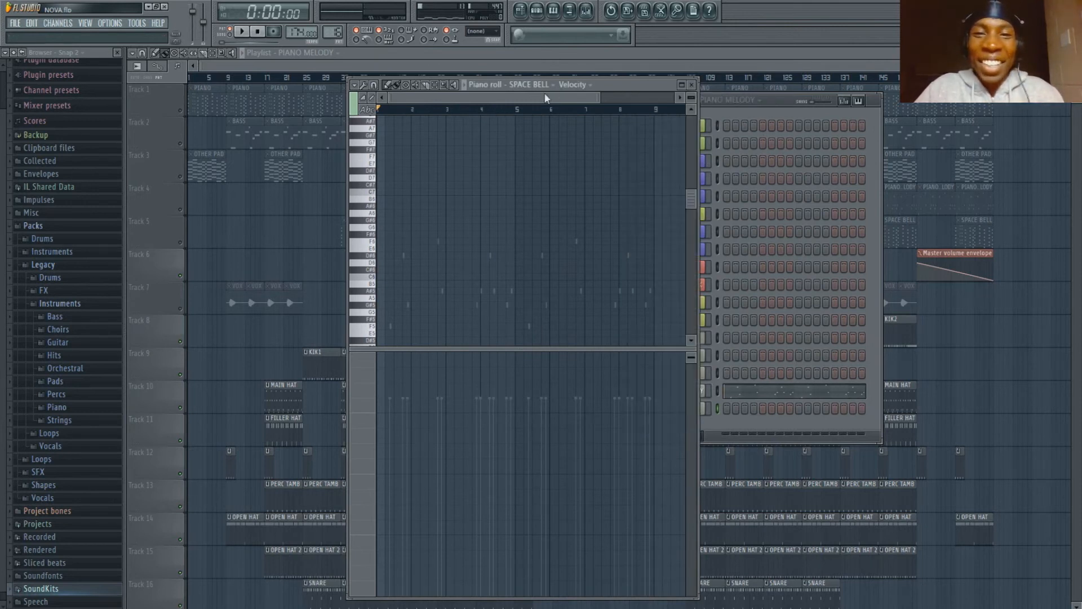
{"action": "left_click", "coordinate": [613, 65]}
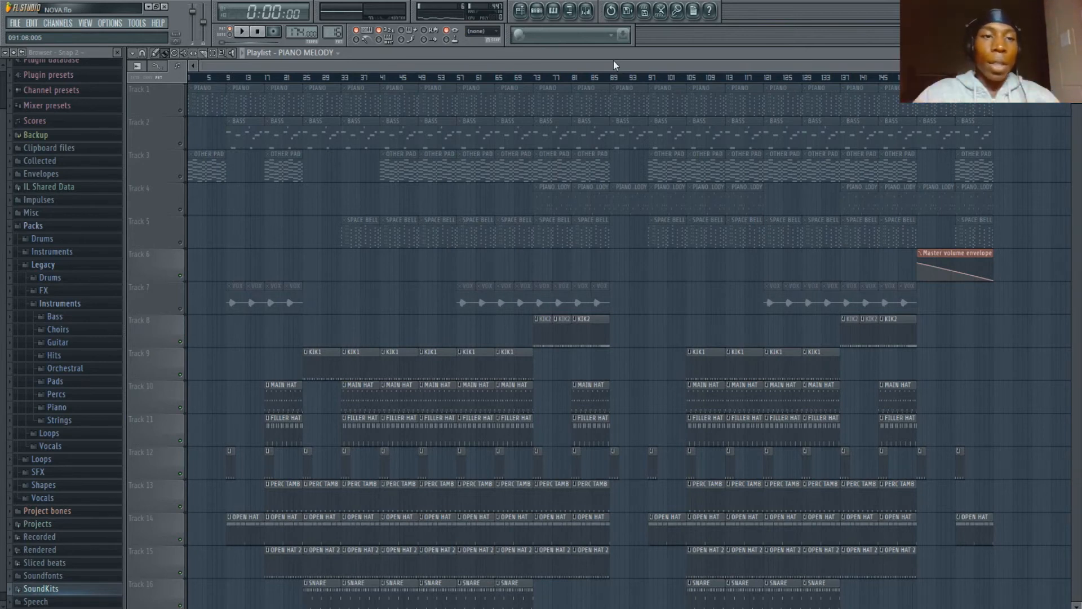
- Unmute the melodic and vocal playlist tracks: PIANO, BASS, OTHER PAD, PIANO MELODY, SPACE BELL and VOX
{"action": "left_click", "coordinate": [181, 111]}
{"action": "left_click", "coordinate": [180, 144]}
{"action": "left_click", "coordinate": [180, 176]}
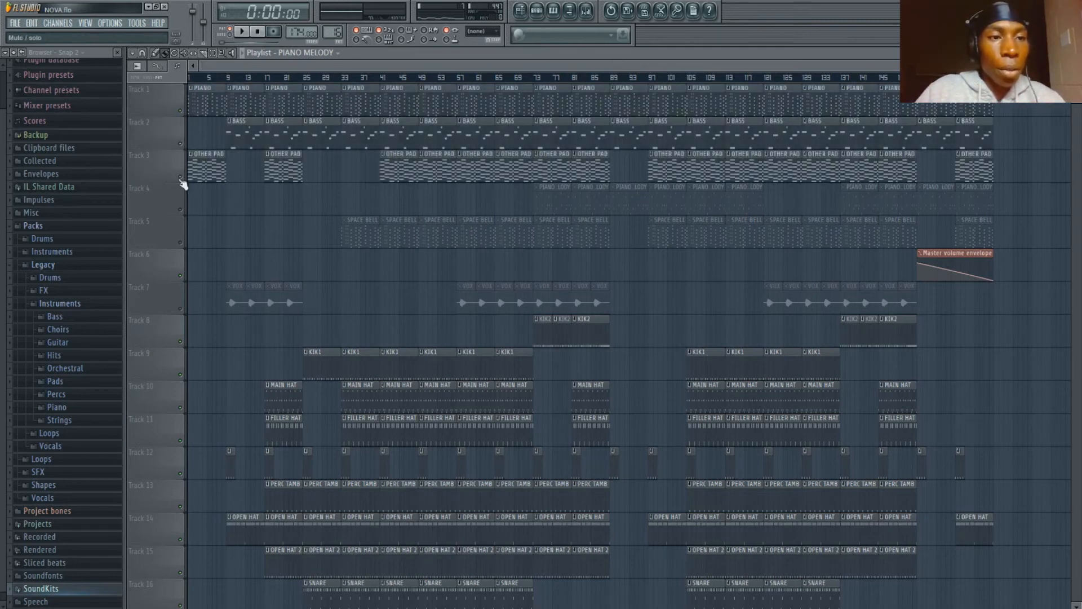
{"action": "scroll", "coordinate": [162, 265], "scroll_direction": "down", "scroll_amount": 2}
{"action": "scroll", "coordinate": [162, 259], "scroll_direction": "down", "scroll_amount": 1}
{"action": "left_click", "coordinate": [179, 191]}
{"action": "left_click", "coordinate": [179, 144]}
{"action": "left_click", "coordinate": [180, 111]}
{"action": "scroll", "coordinate": [177, 180], "scroll_direction": "down", "scroll_amount": 4}
{"action": "scroll", "coordinate": [176, 242], "scroll_direction": "up", "scroll_amount": 7}
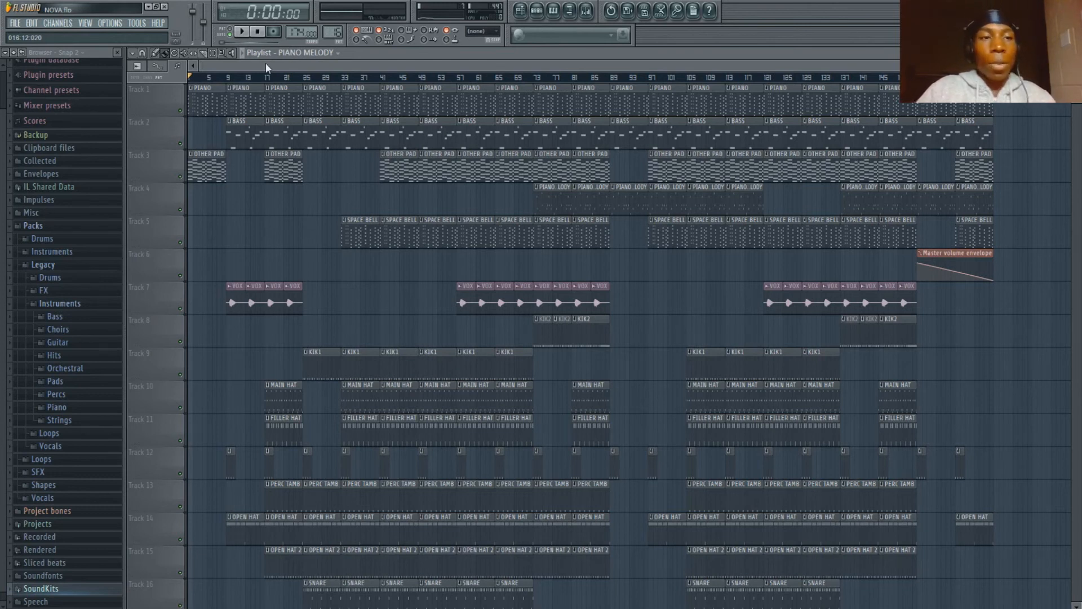
- Play the full arrangement from the start and look through the instrument, vocal and drum tracks in the playlist
{"action": "key", "text": "space"}
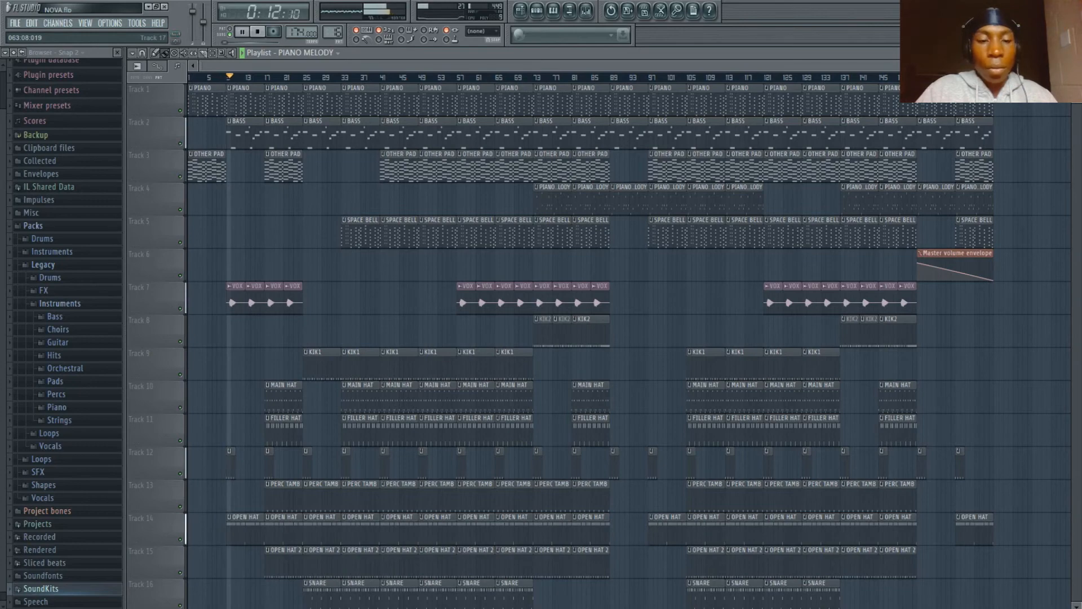
{"action": "scroll", "coordinate": [438, 443], "scroll_direction": "down", "scroll_amount": 1}
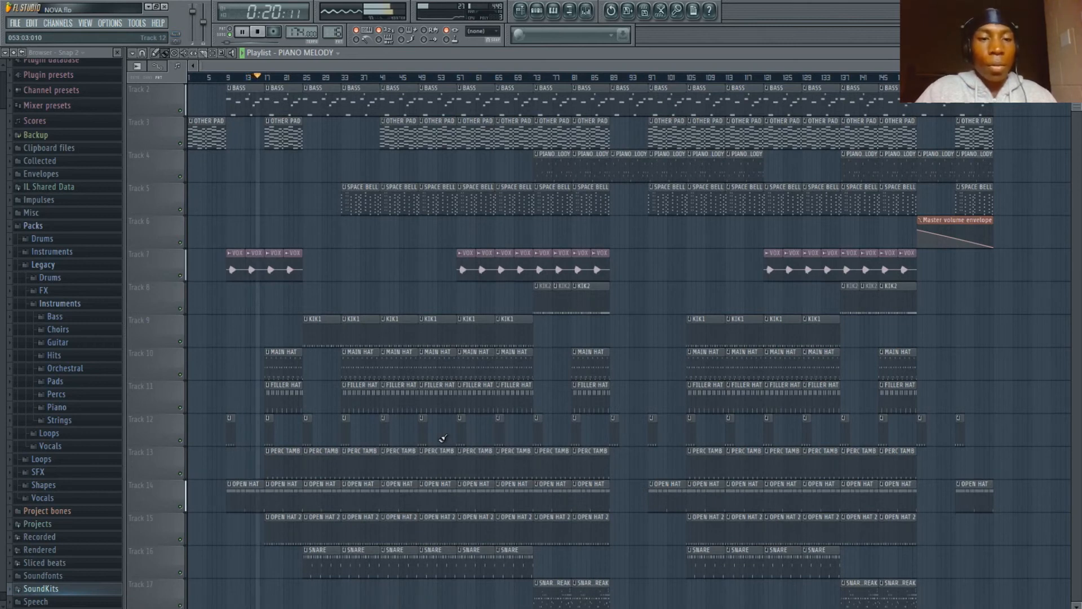
{"action": "scroll", "coordinate": [443, 438], "scroll_direction": "down", "scroll_amount": 1}
{"action": "scroll", "coordinate": [438, 439], "scroll_direction": "up", "scroll_amount": 1}
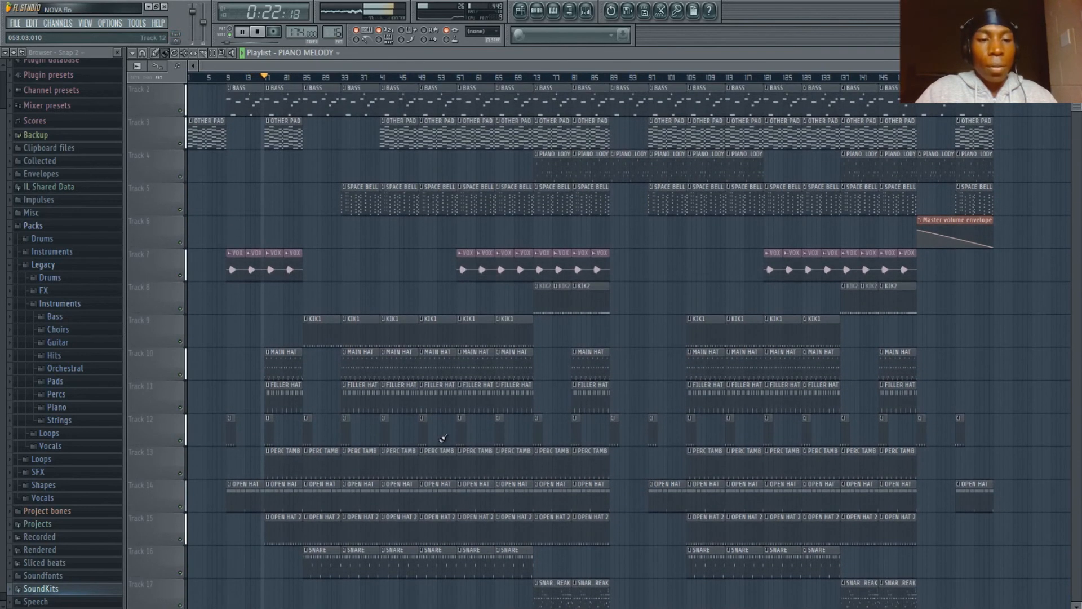
{"action": "scroll", "coordinate": [438, 439], "scroll_direction": "up", "scroll_amount": 1}
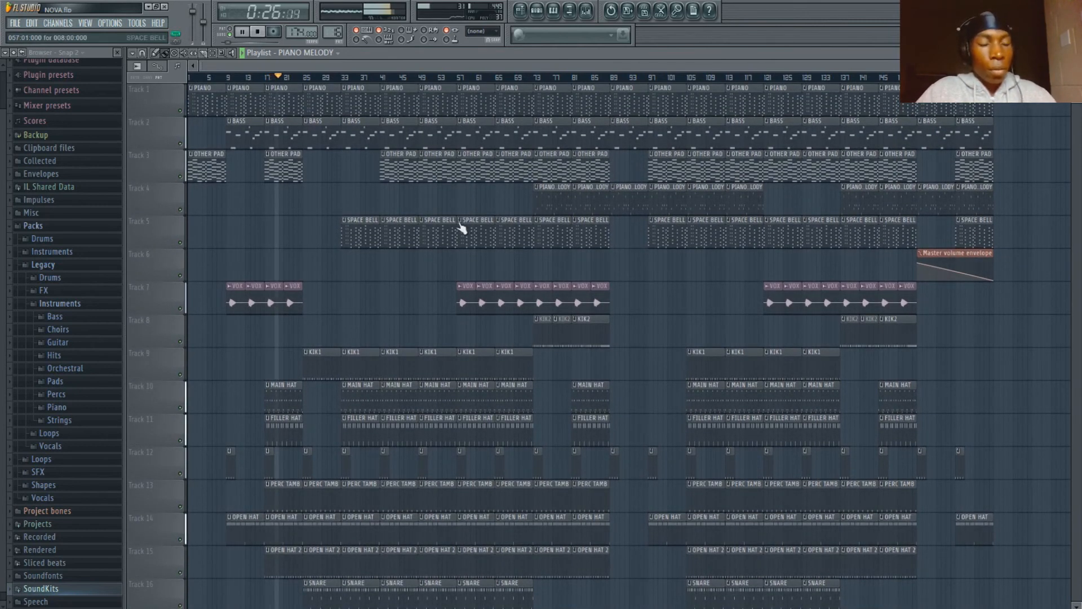
{"action": "scroll", "coordinate": [461, 227], "scroll_direction": "down", "scroll_amount": 2}
{"action": "scroll", "coordinate": [461, 228], "scroll_direction": "down", "scroll_amount": 1}
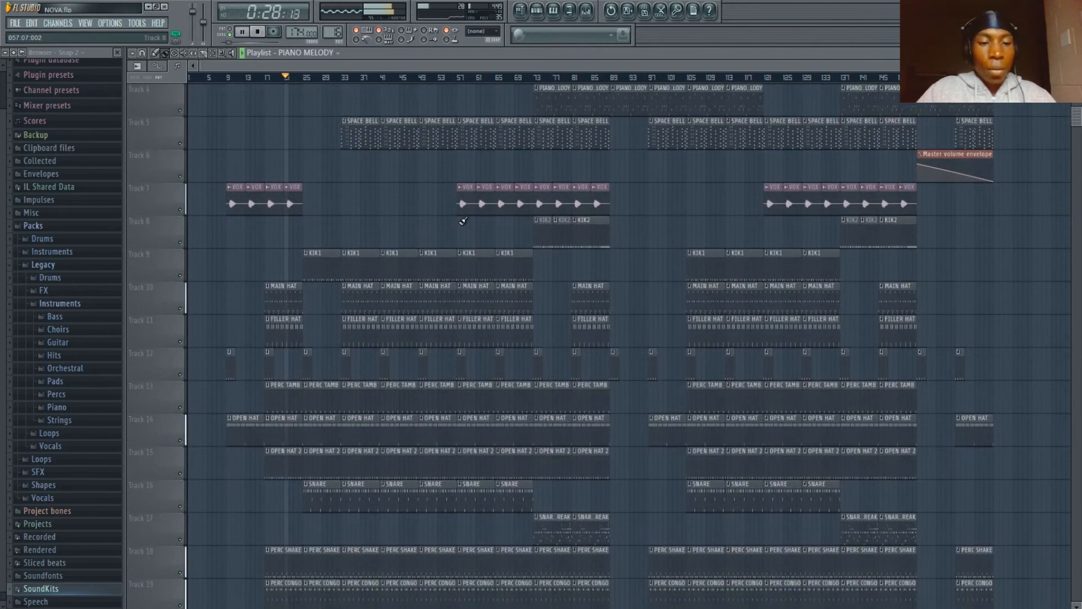
{"action": "scroll", "coordinate": [461, 227], "scroll_direction": "up", "scroll_amount": 3}
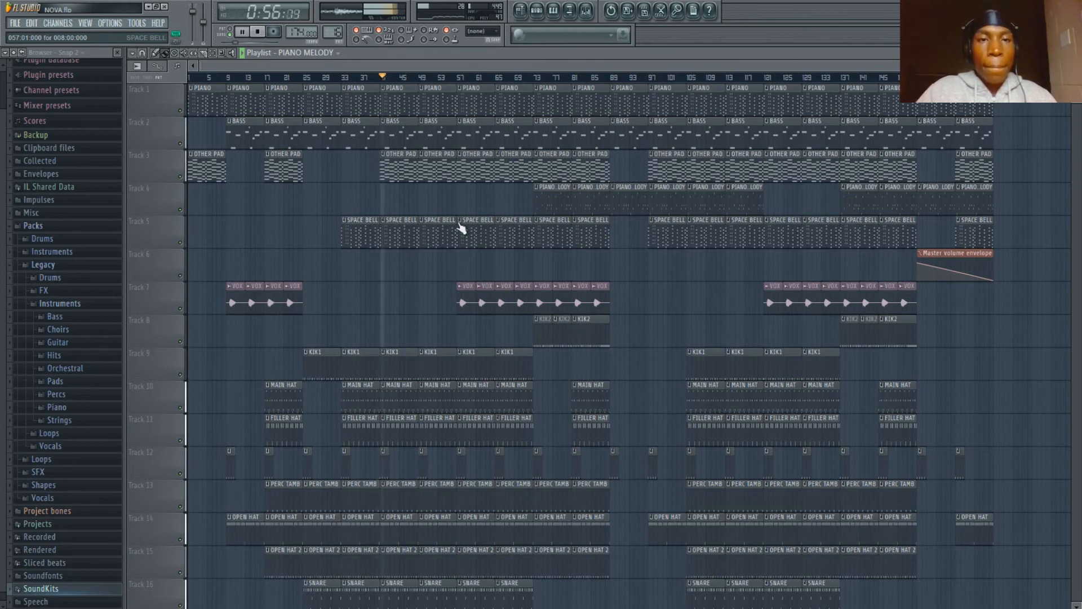
- Check the channels in the step sequencer during playback, return to the playlist and stop the song
{"action": "left_click", "coordinate": [545, 10]}
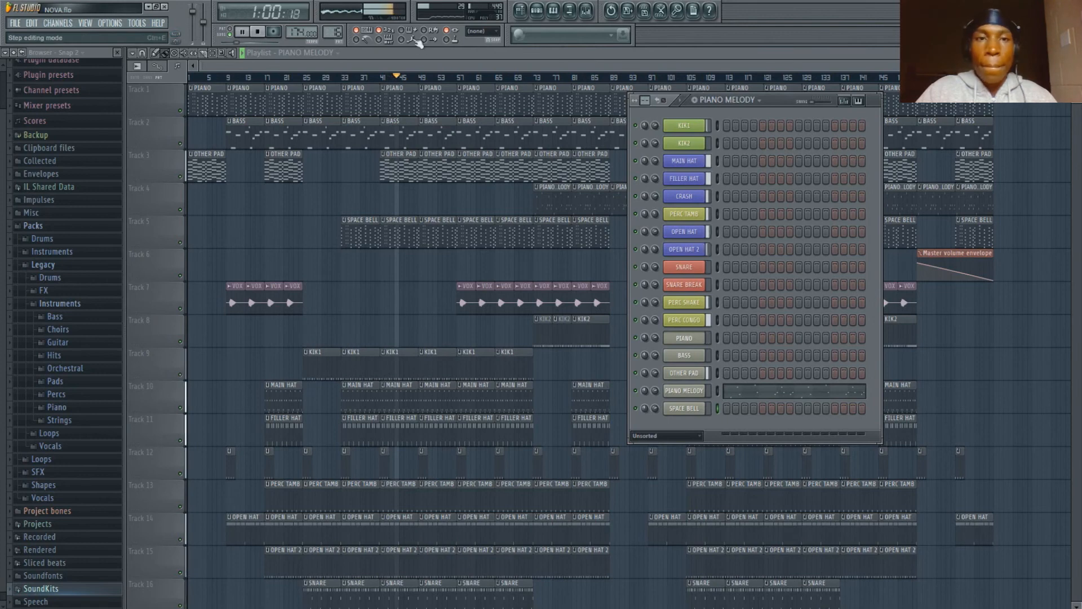
{"action": "left_click", "coordinate": [425, 60]}
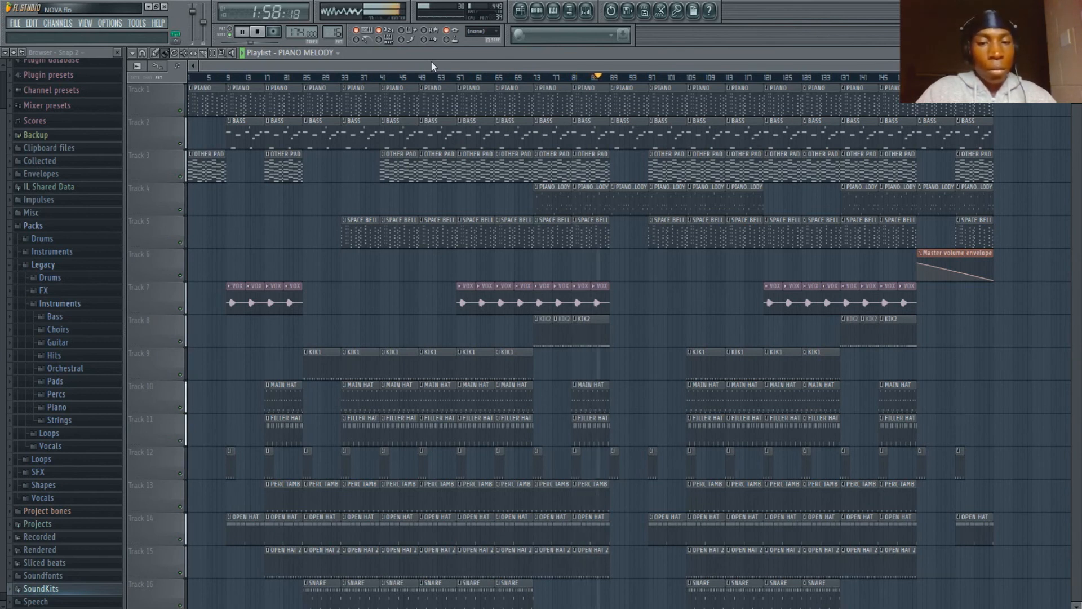
{"action": "key", "text": "space"}
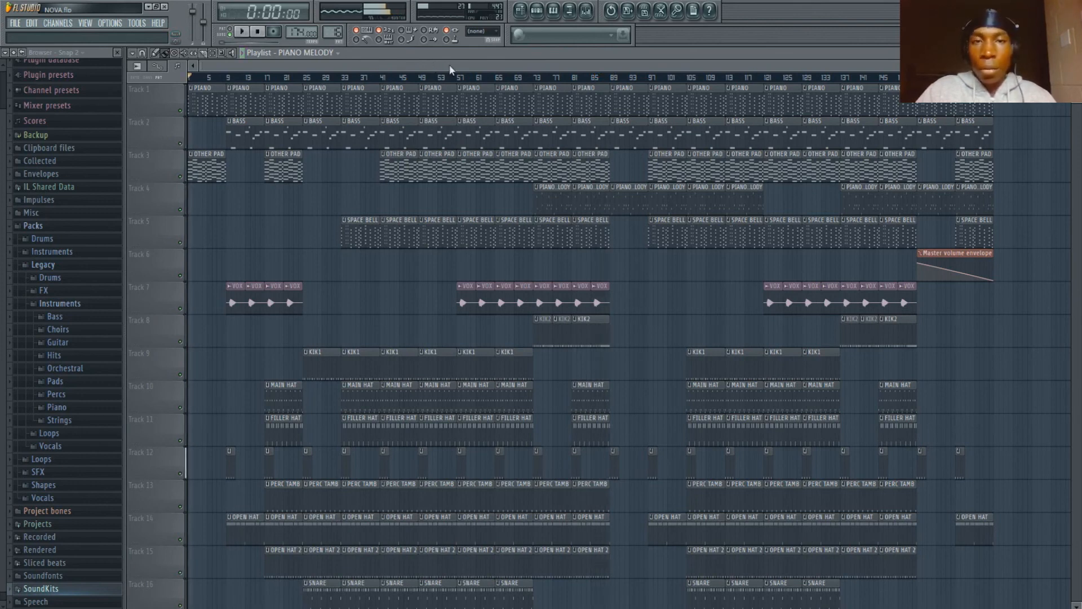
- Open the mixer to view the channel levels and return to the playlist
{"action": "left_click", "coordinate": [536, 12]}
{"action": "left_click", "coordinate": [535, 13]}
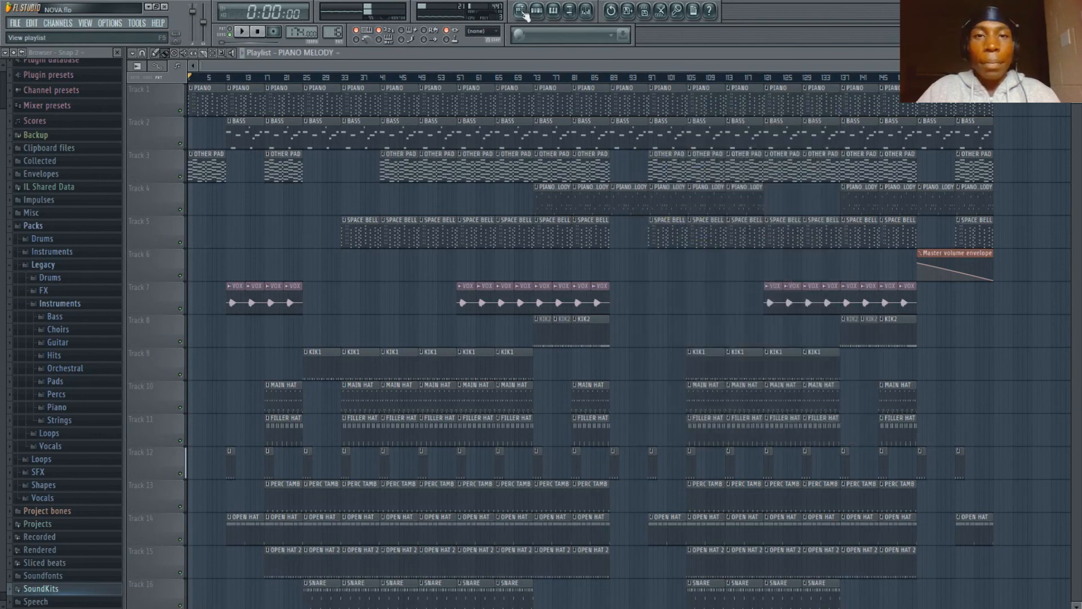
{"action": "left_click", "coordinate": [586, 12]}
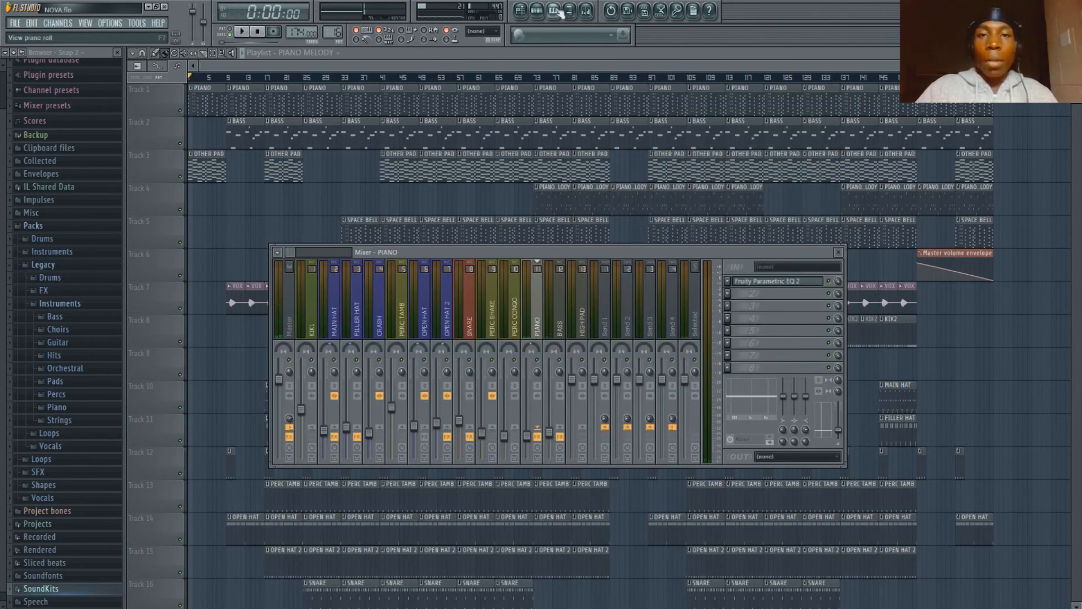
{"action": "left_click", "coordinate": [537, 11]}
{"action": "left_click", "coordinate": [520, 11]}
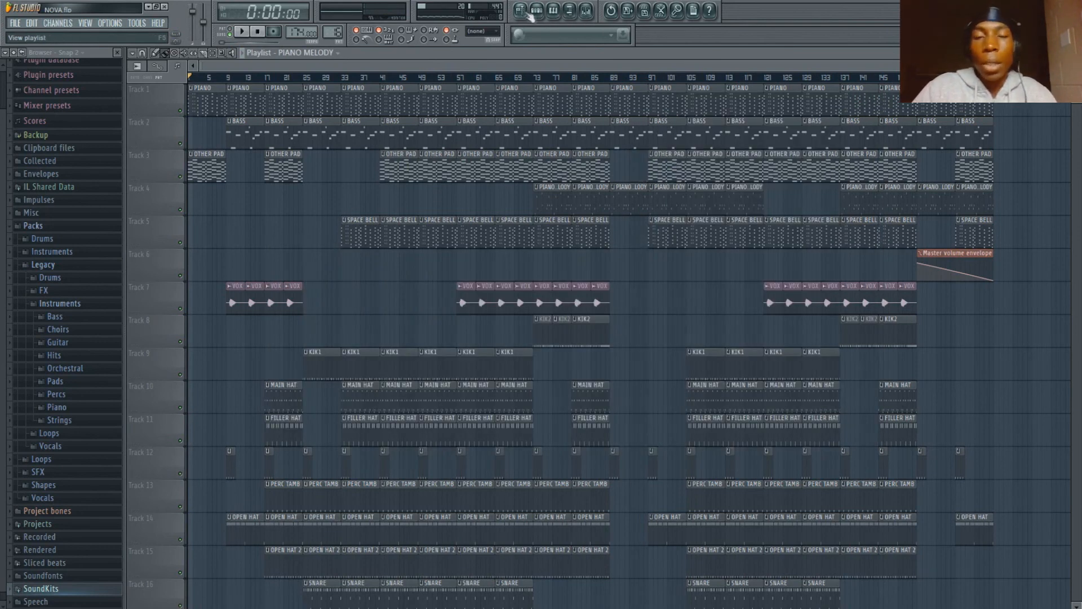